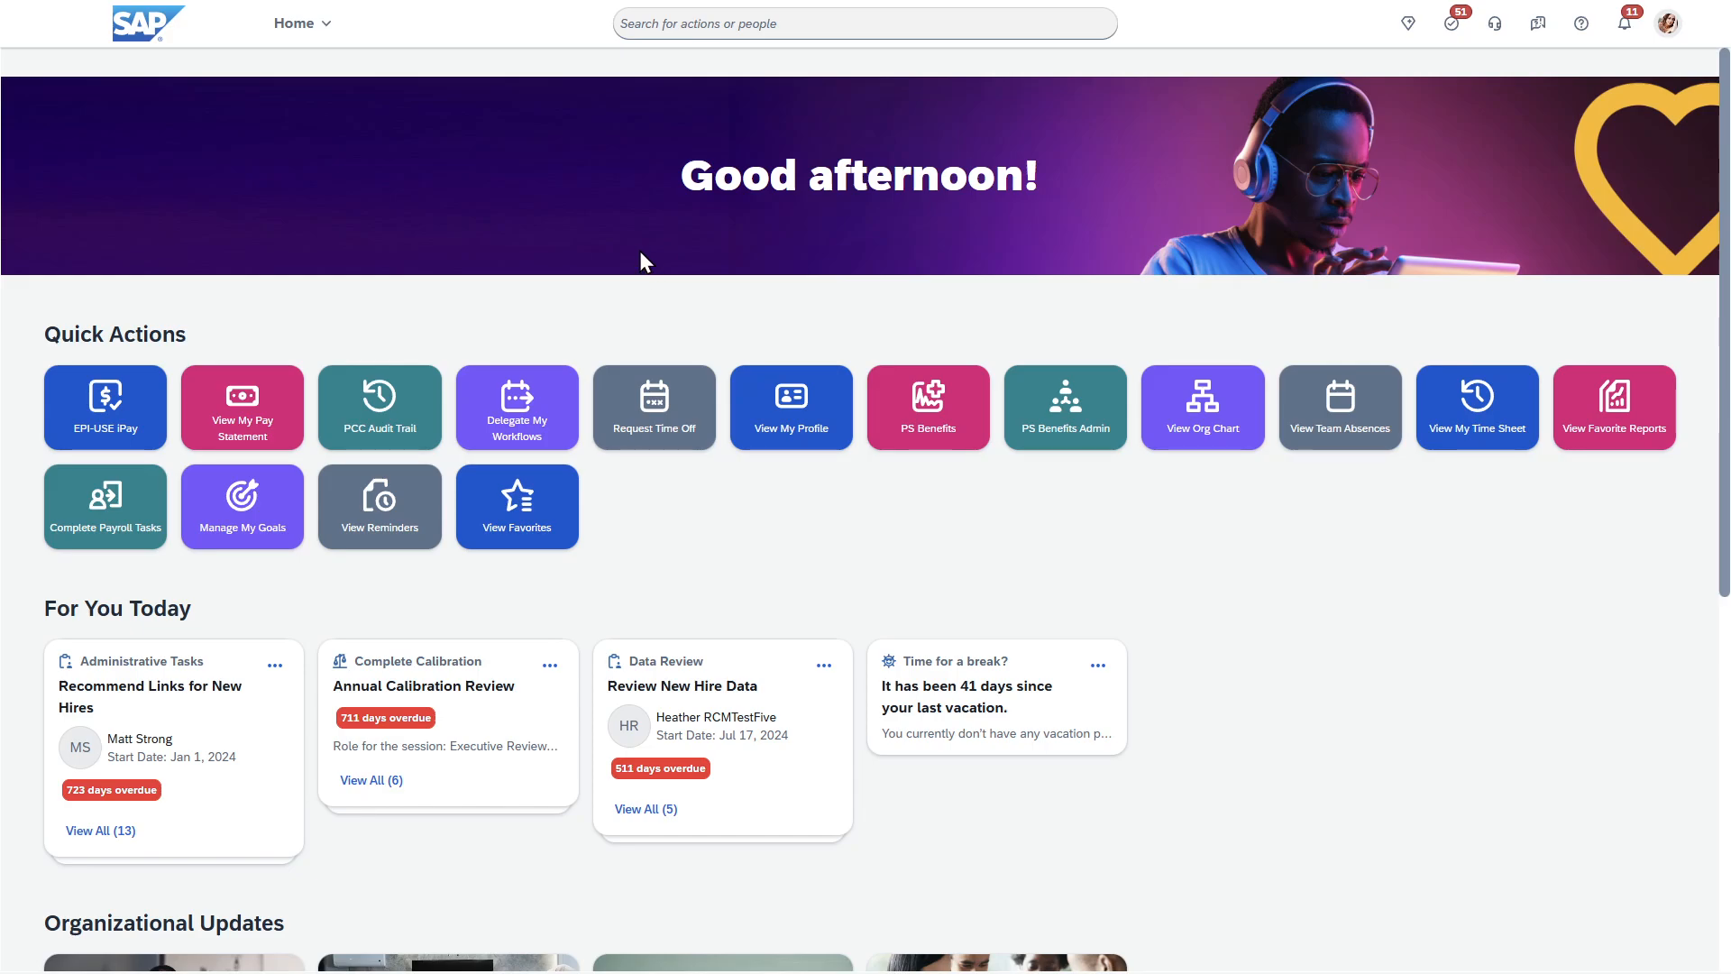
- Search for the equipment operator by first name and open the employee's profile
scroll(645, 270, "up", 1)
left_click(771, 33)
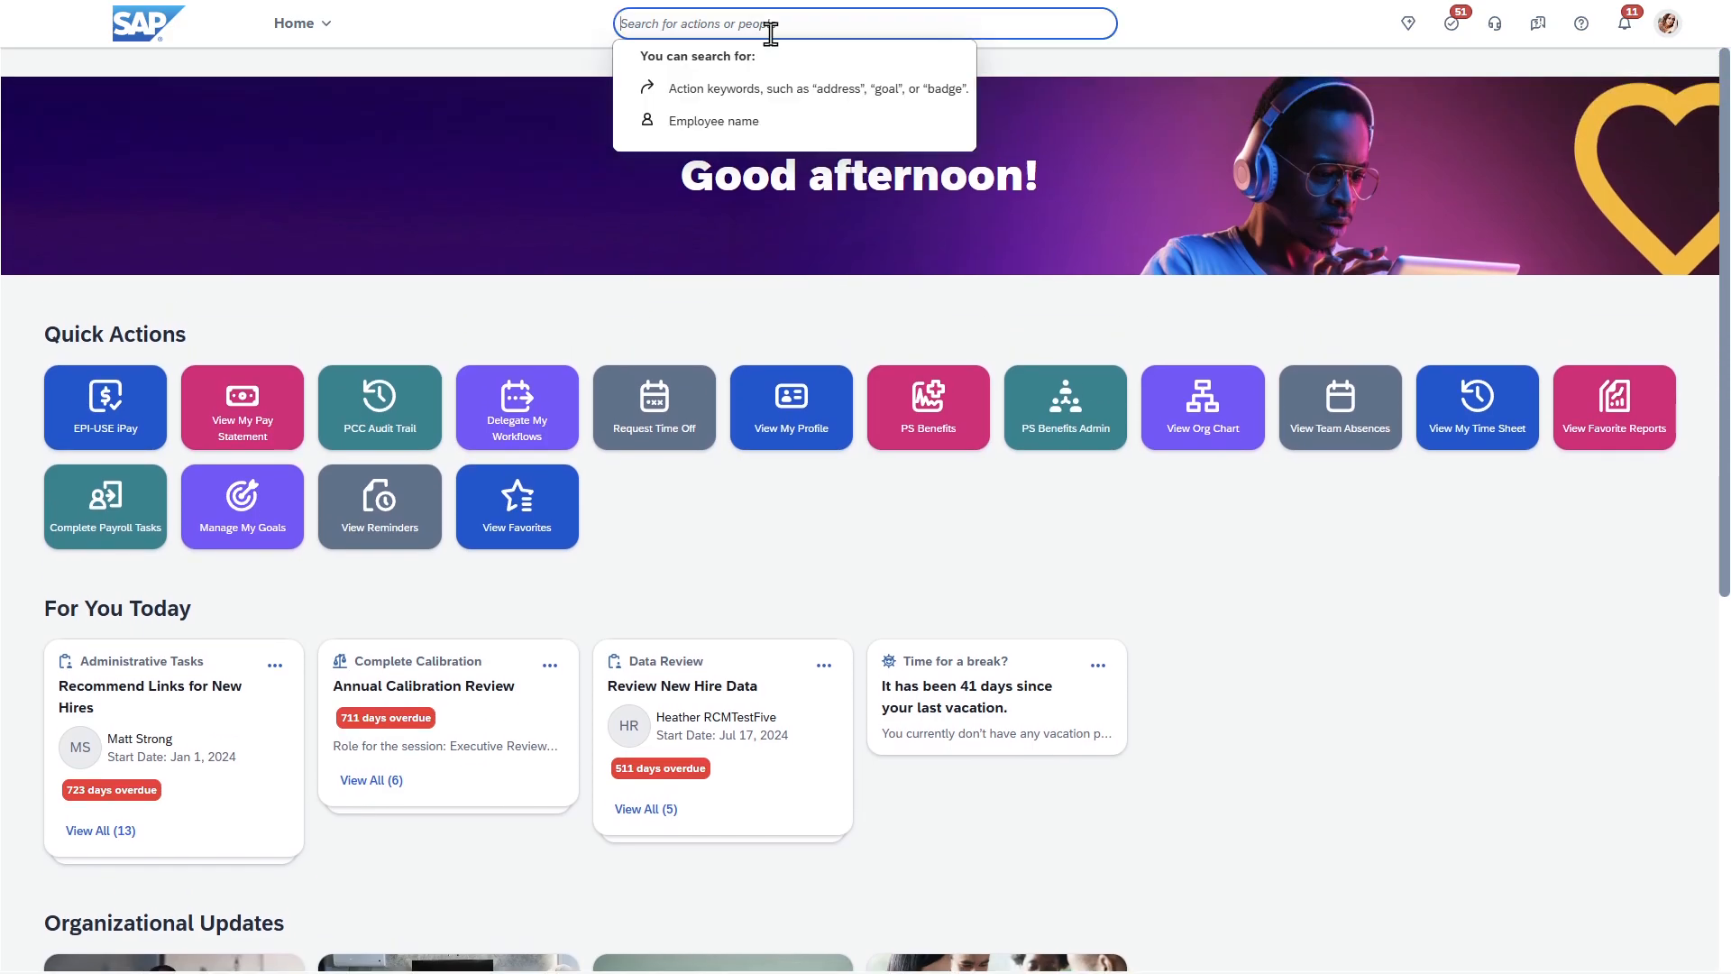
type("oliver")
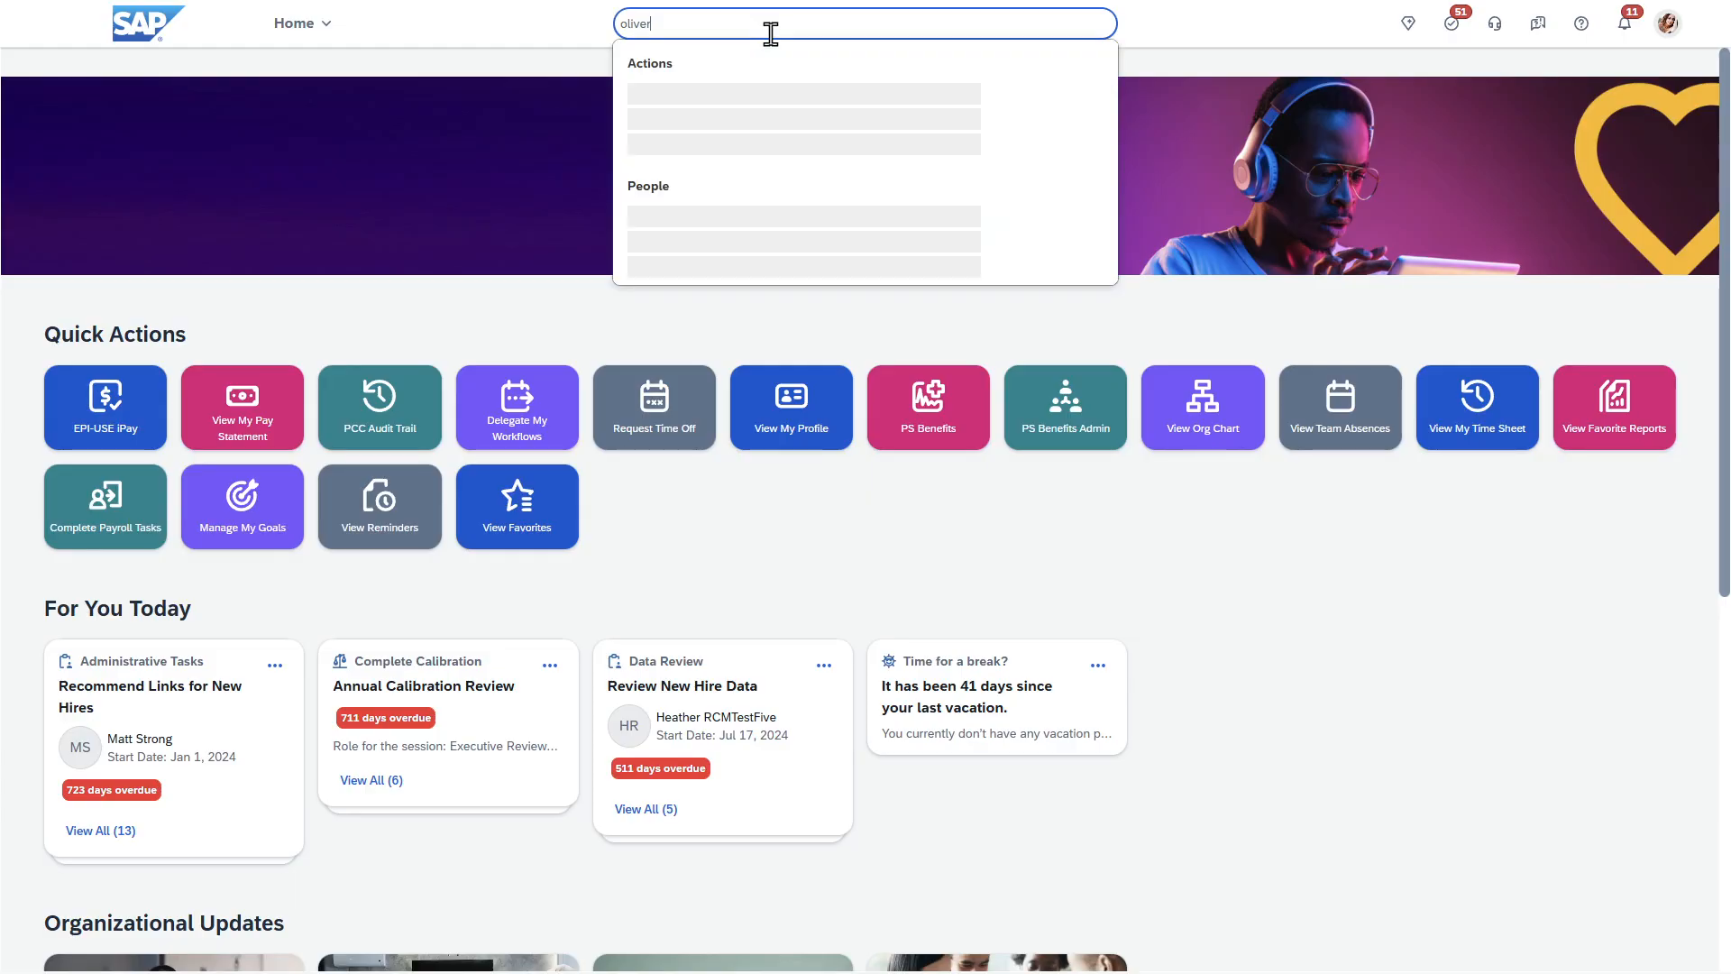
left_click(717, 137)
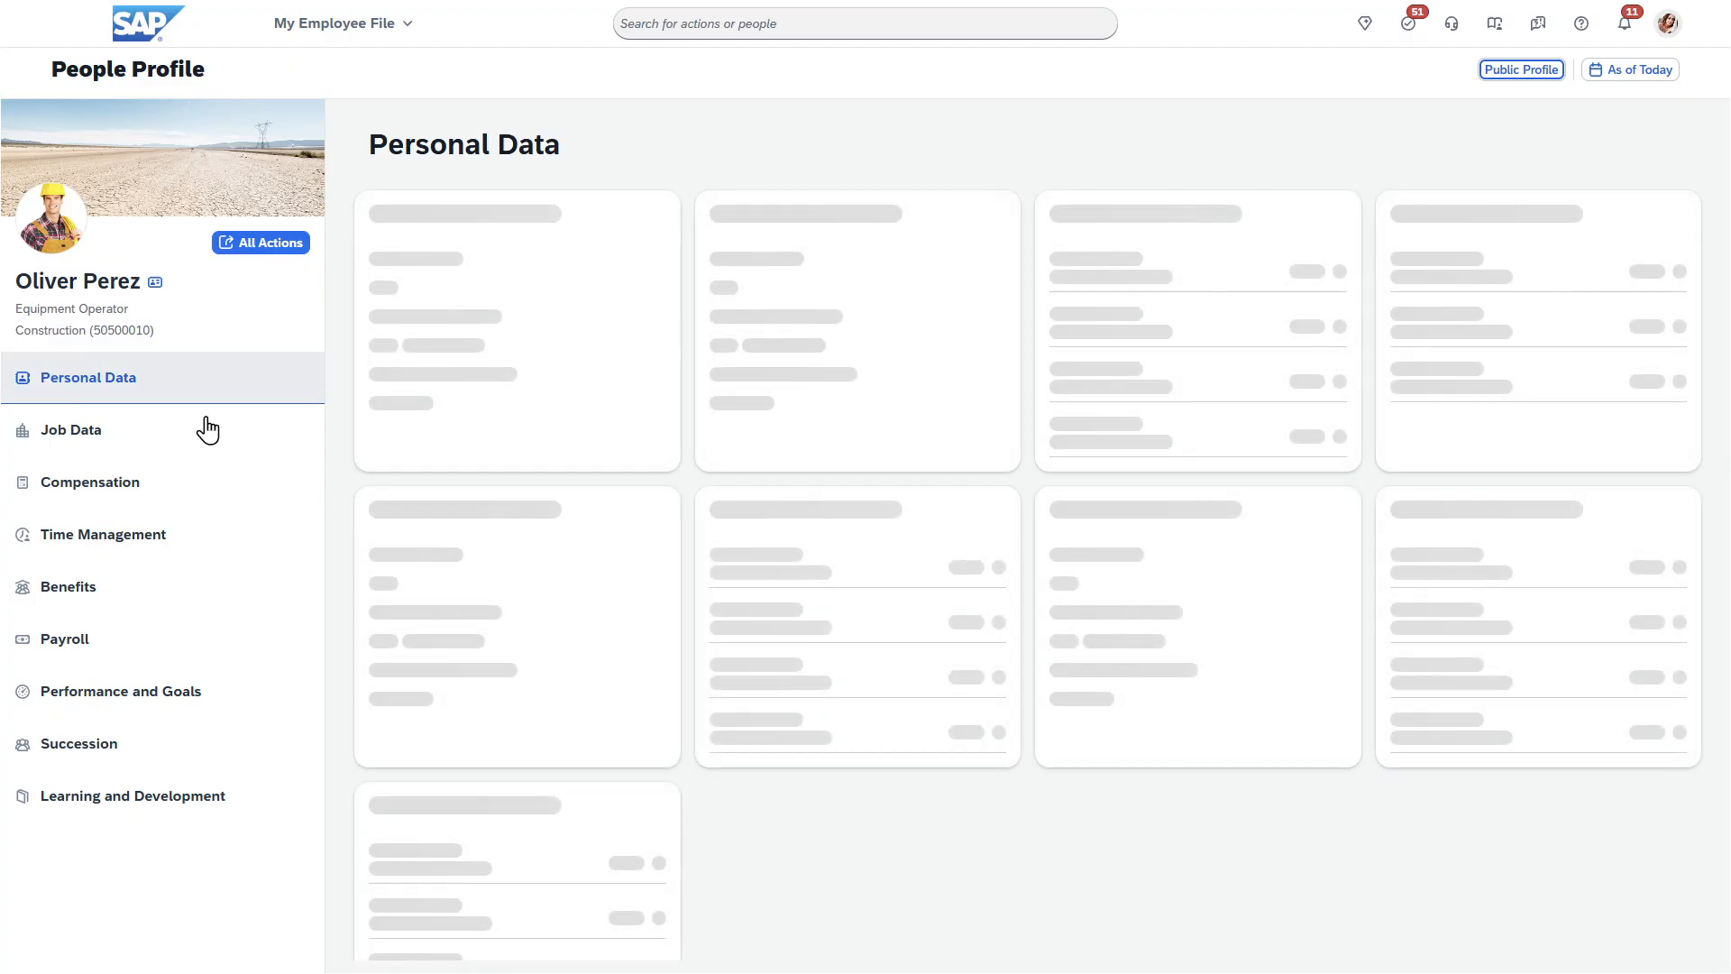
- Open the full Job Information record from the employee's Job Data
left_click(110, 449)
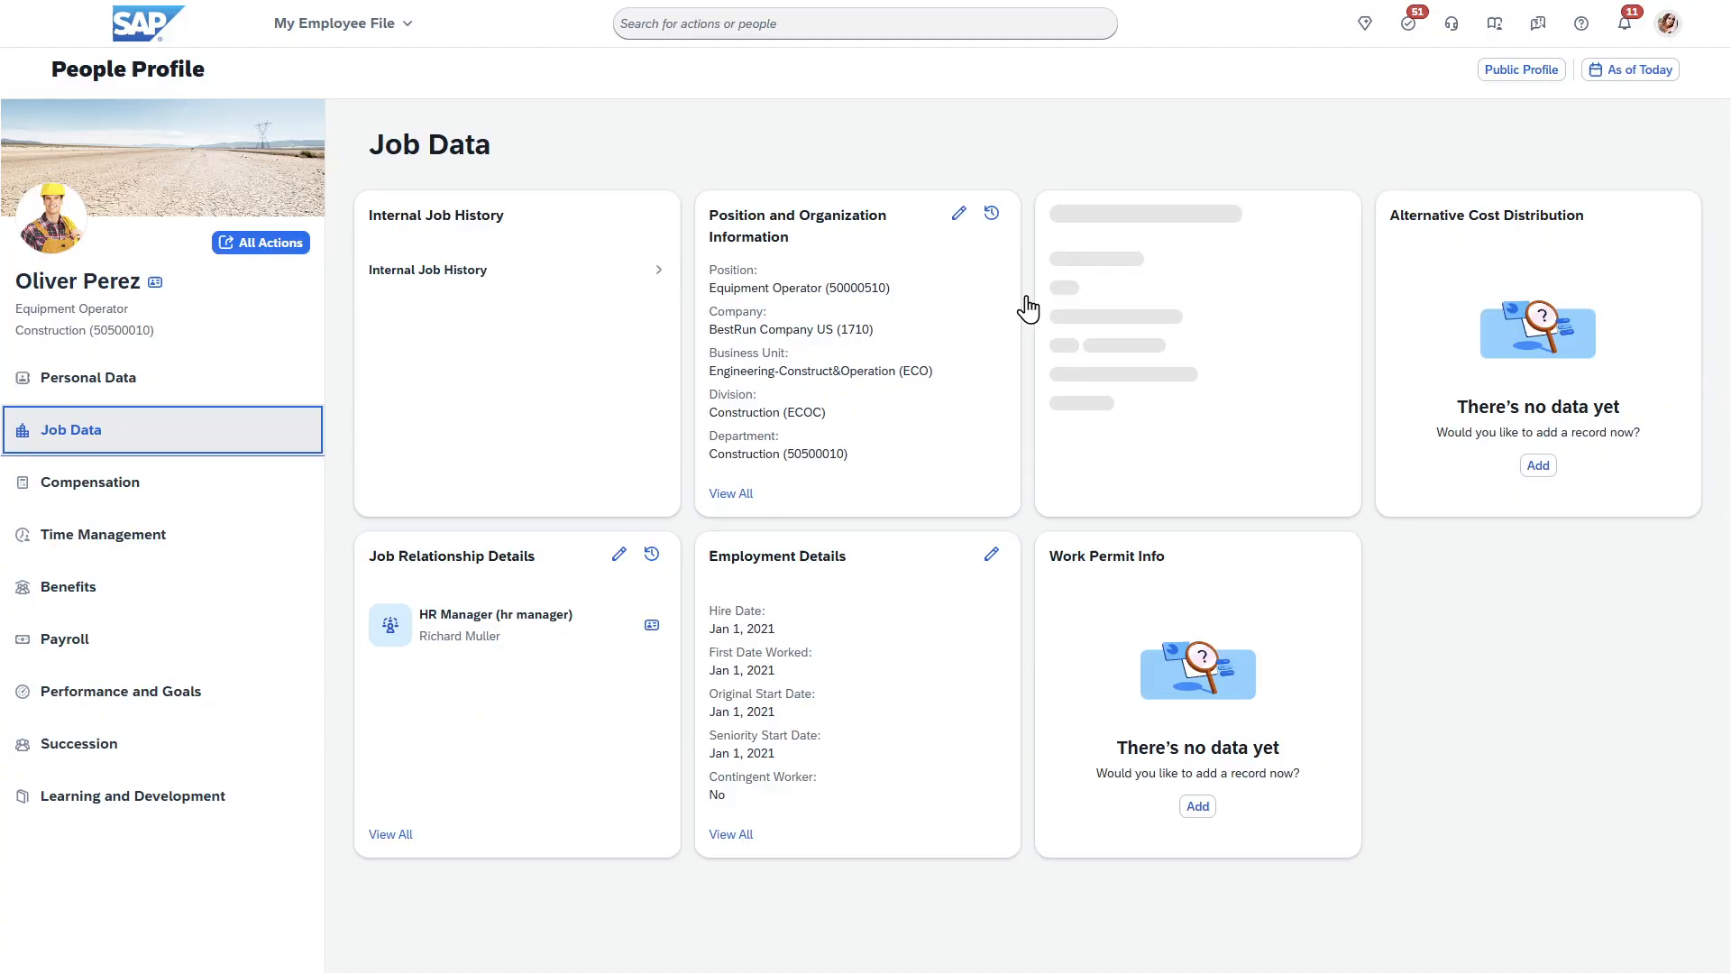
left_click(1333, 216)
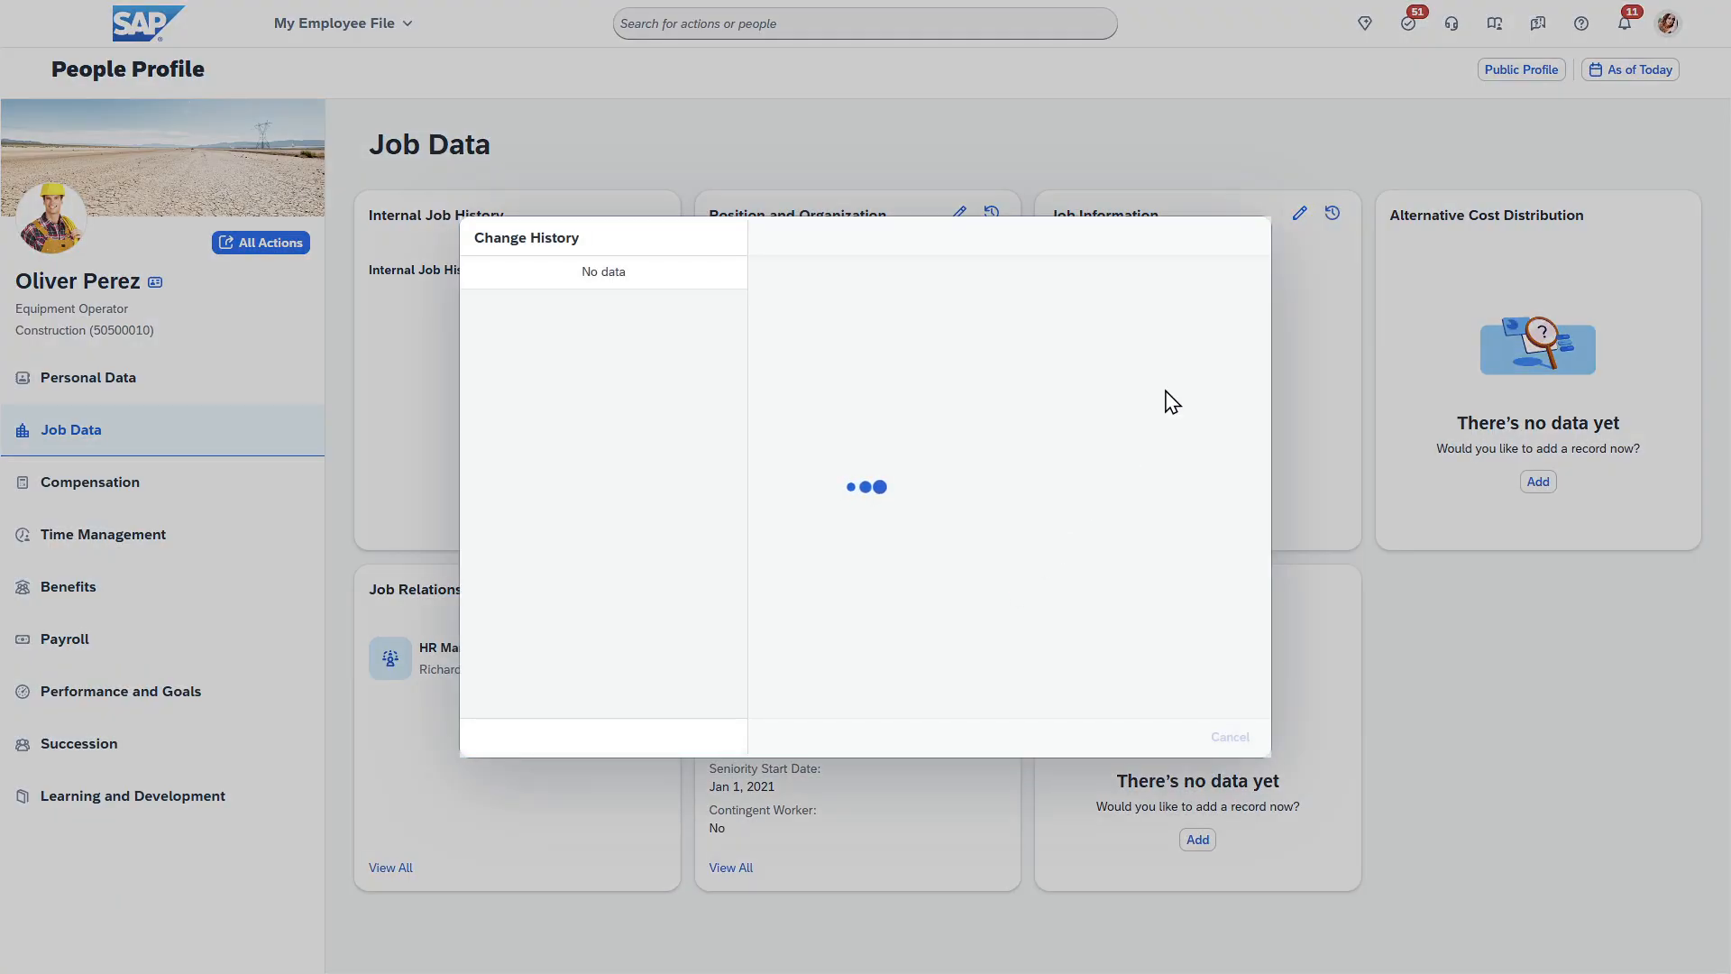
left_click(1233, 741)
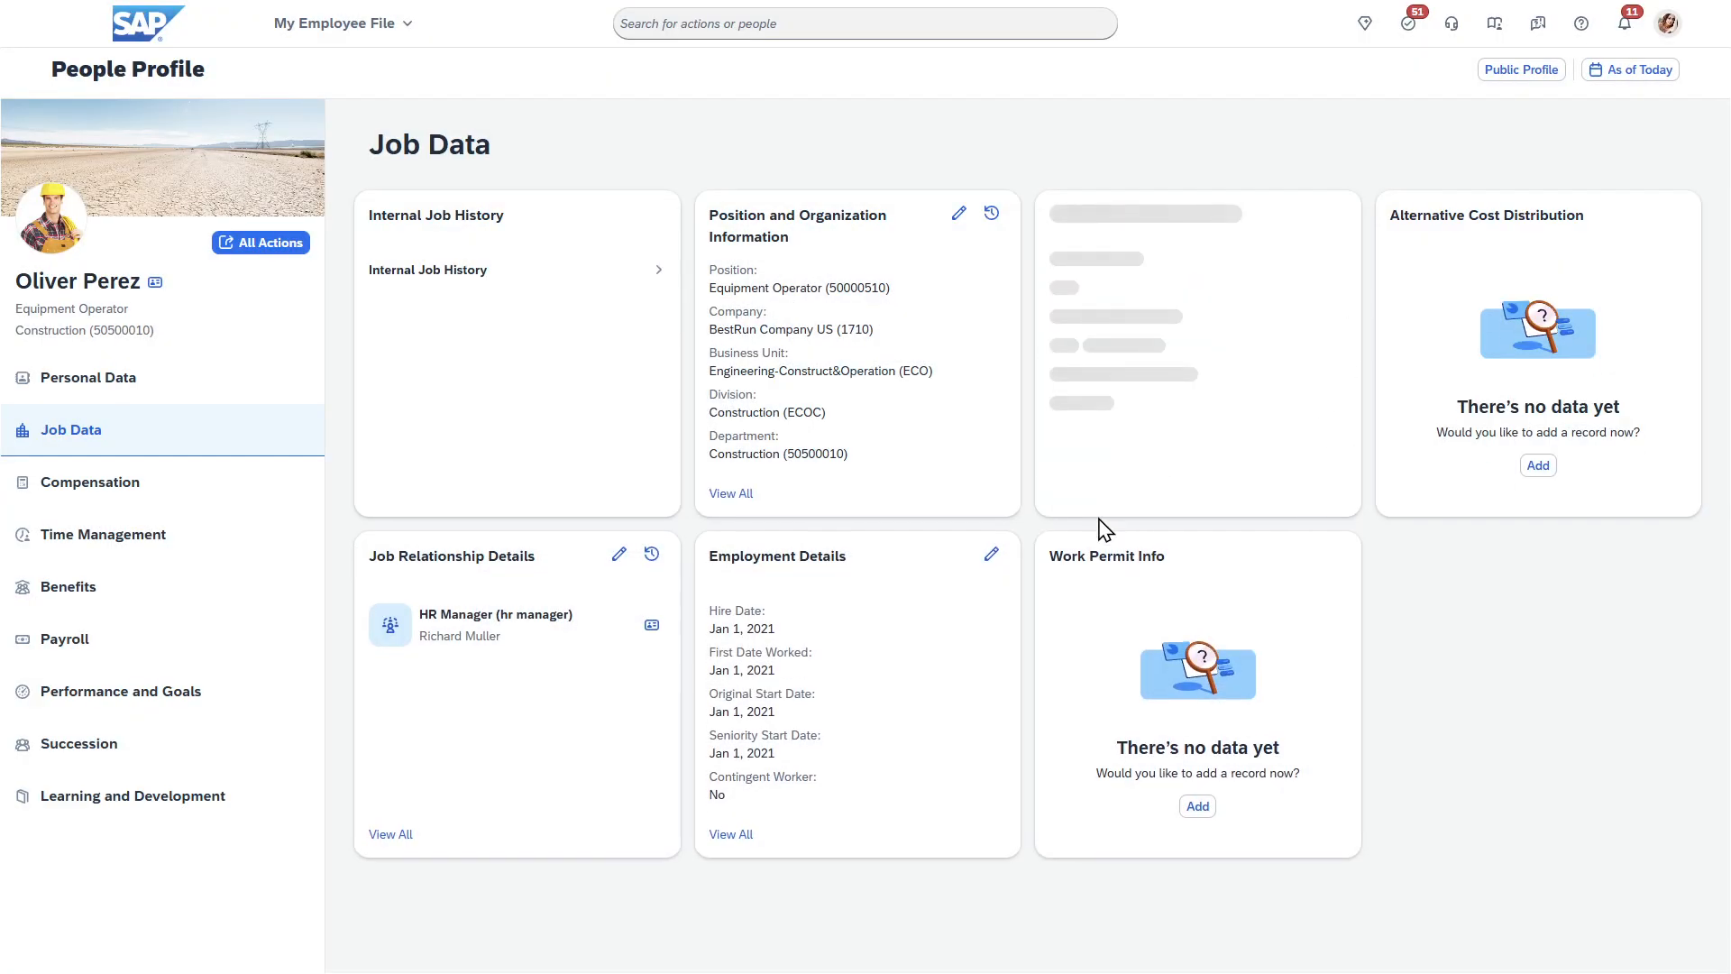
left_click(1073, 541)
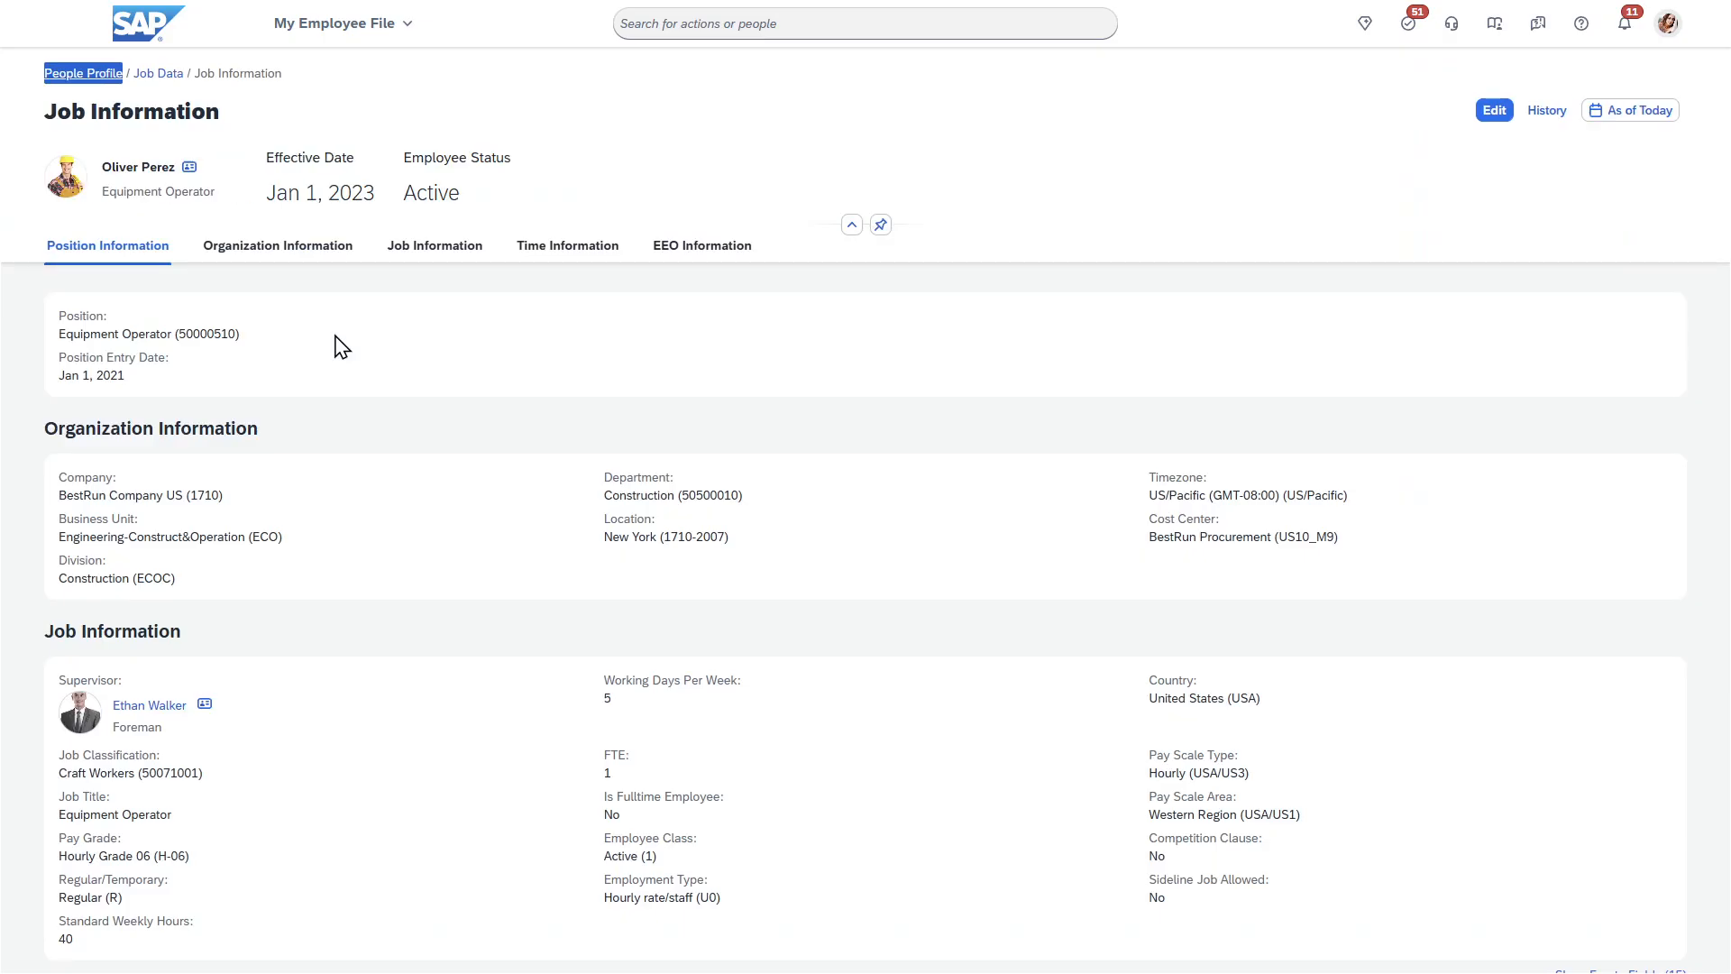
- Review the work schedule and time recording profile in the Time Information section of the job record
left_click(575, 247)
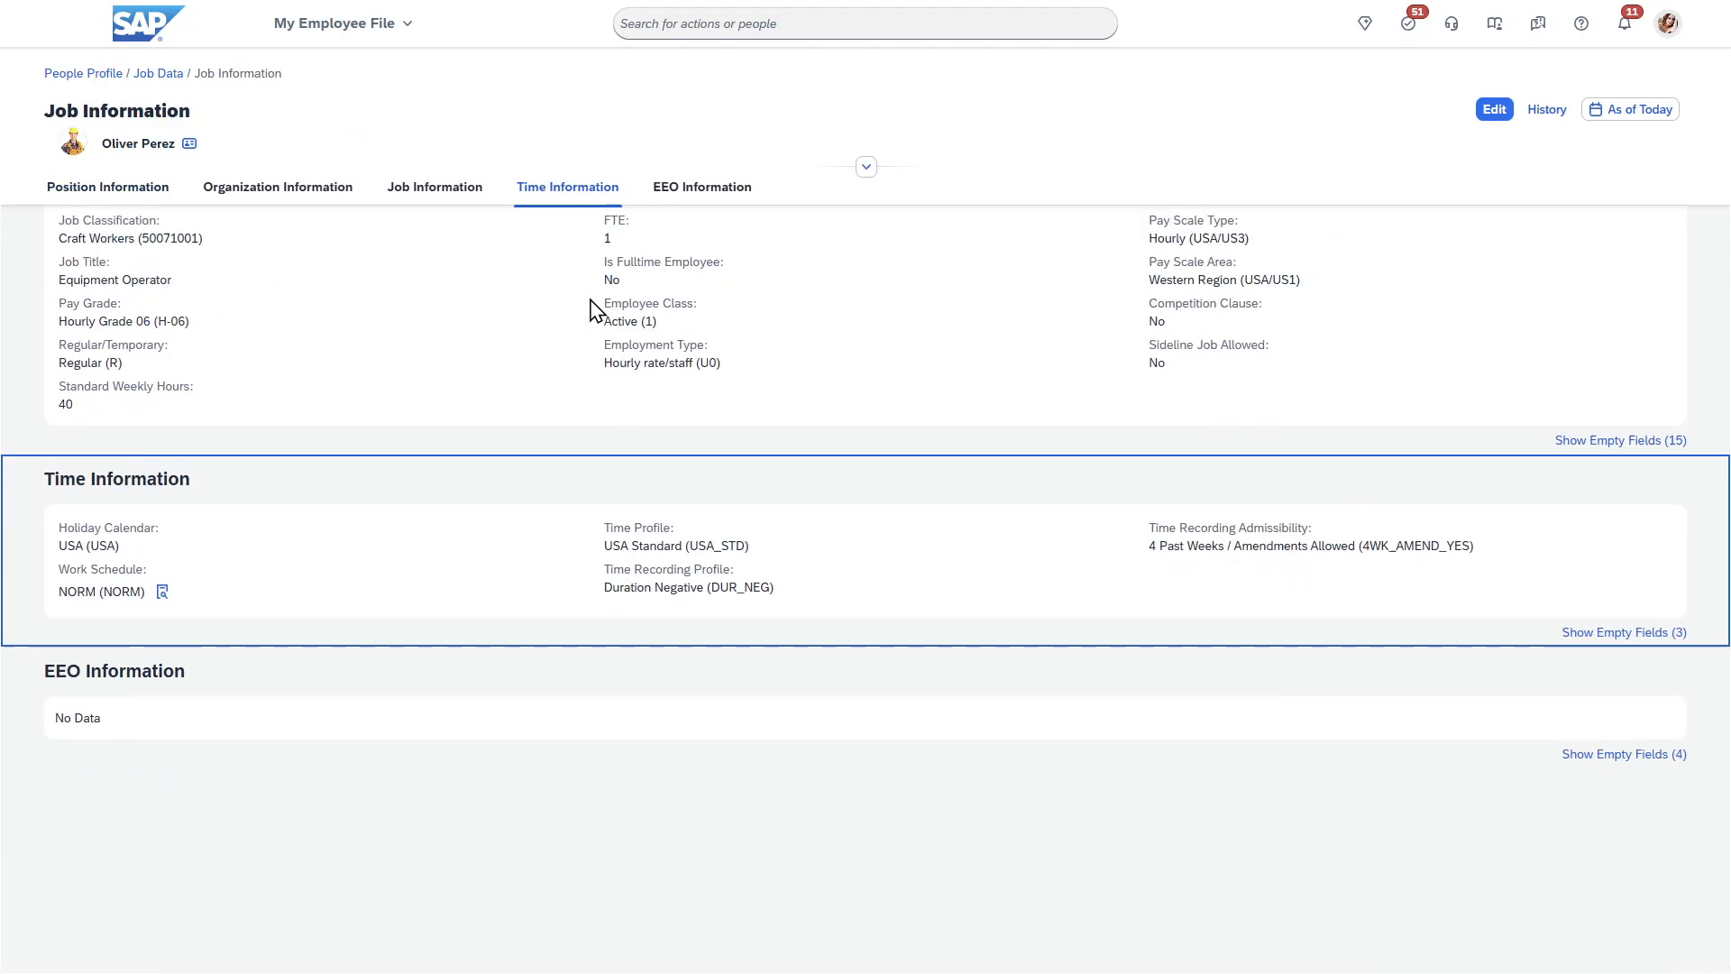
scroll(432, 378, "up", 3)
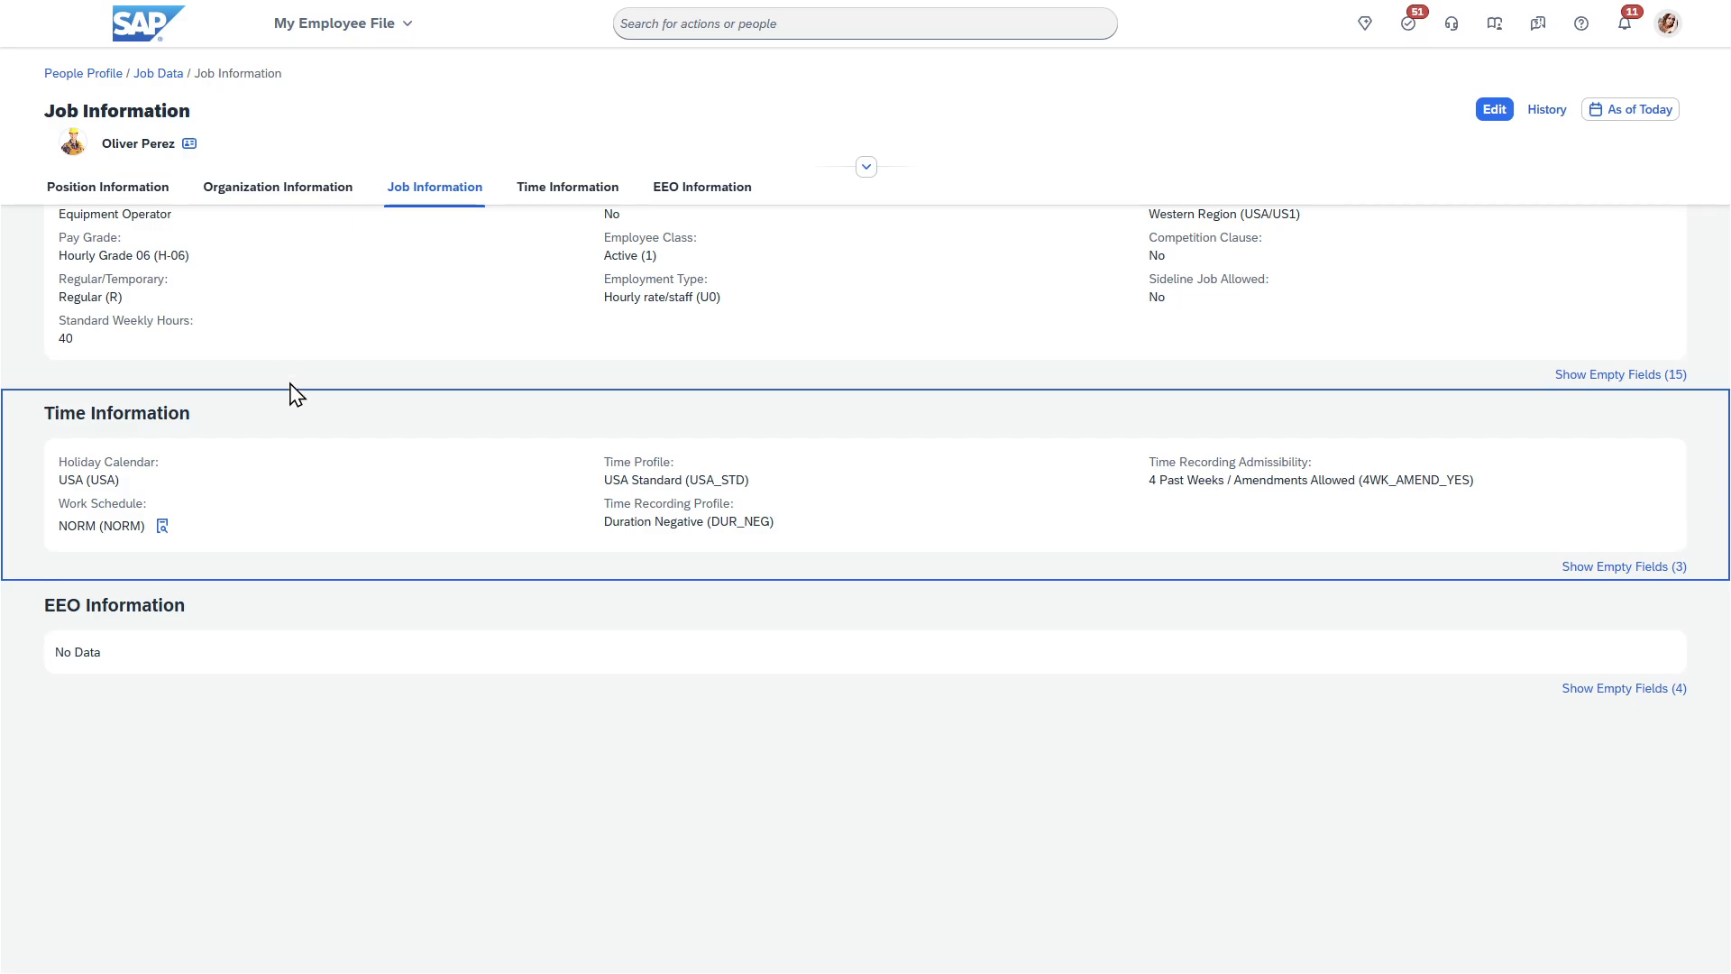
left_click_drag(63, 507, 142, 506)
left_click(158, 512)
left_click_drag(653, 522, 722, 518)
left_click(725, 521)
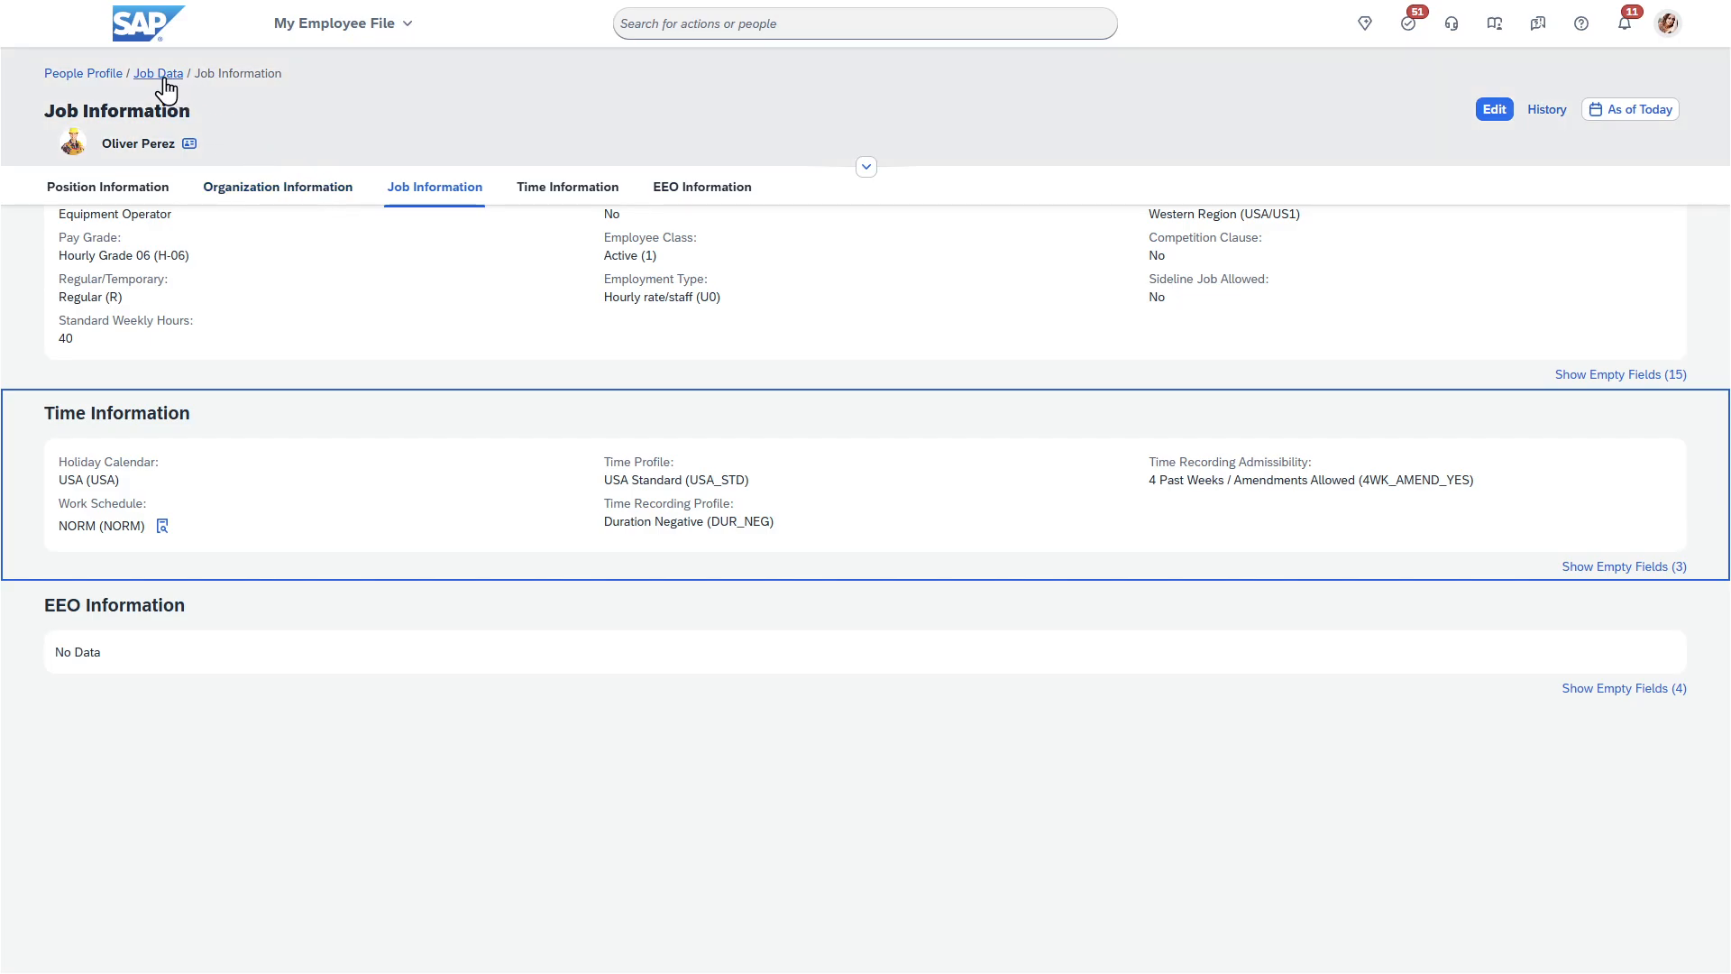
- Return to the employee's People Profile and open the Time Sheet from Time Management
left_click(111, 86)
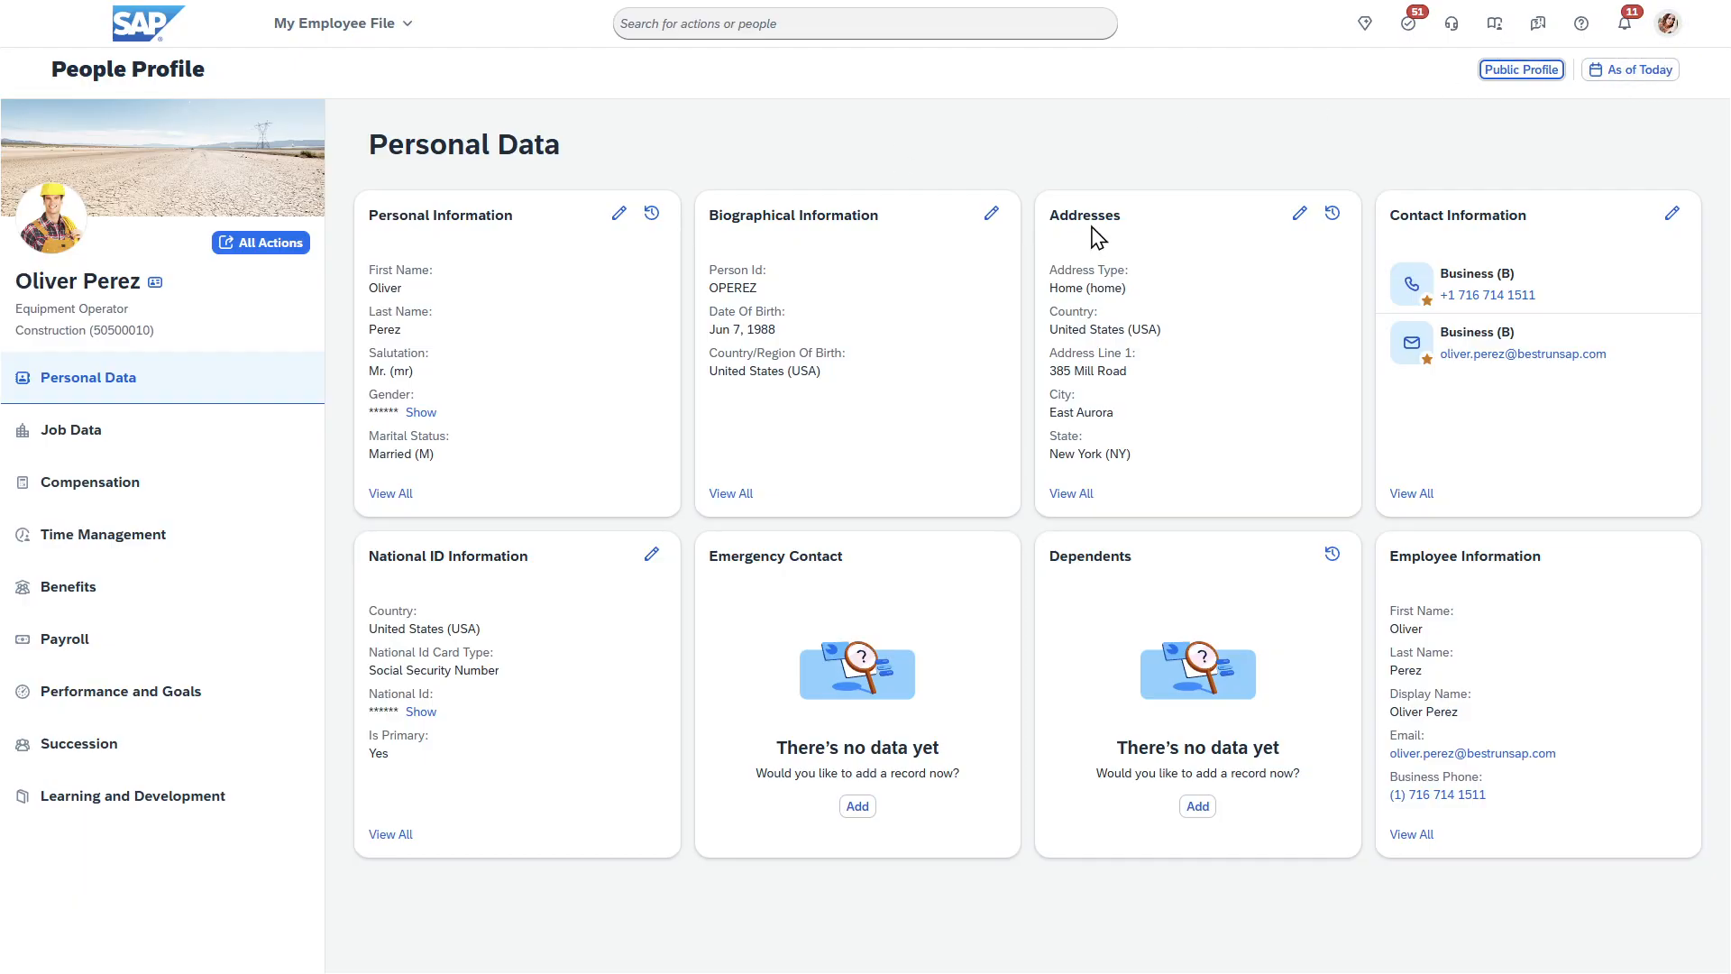
left_click(127, 551)
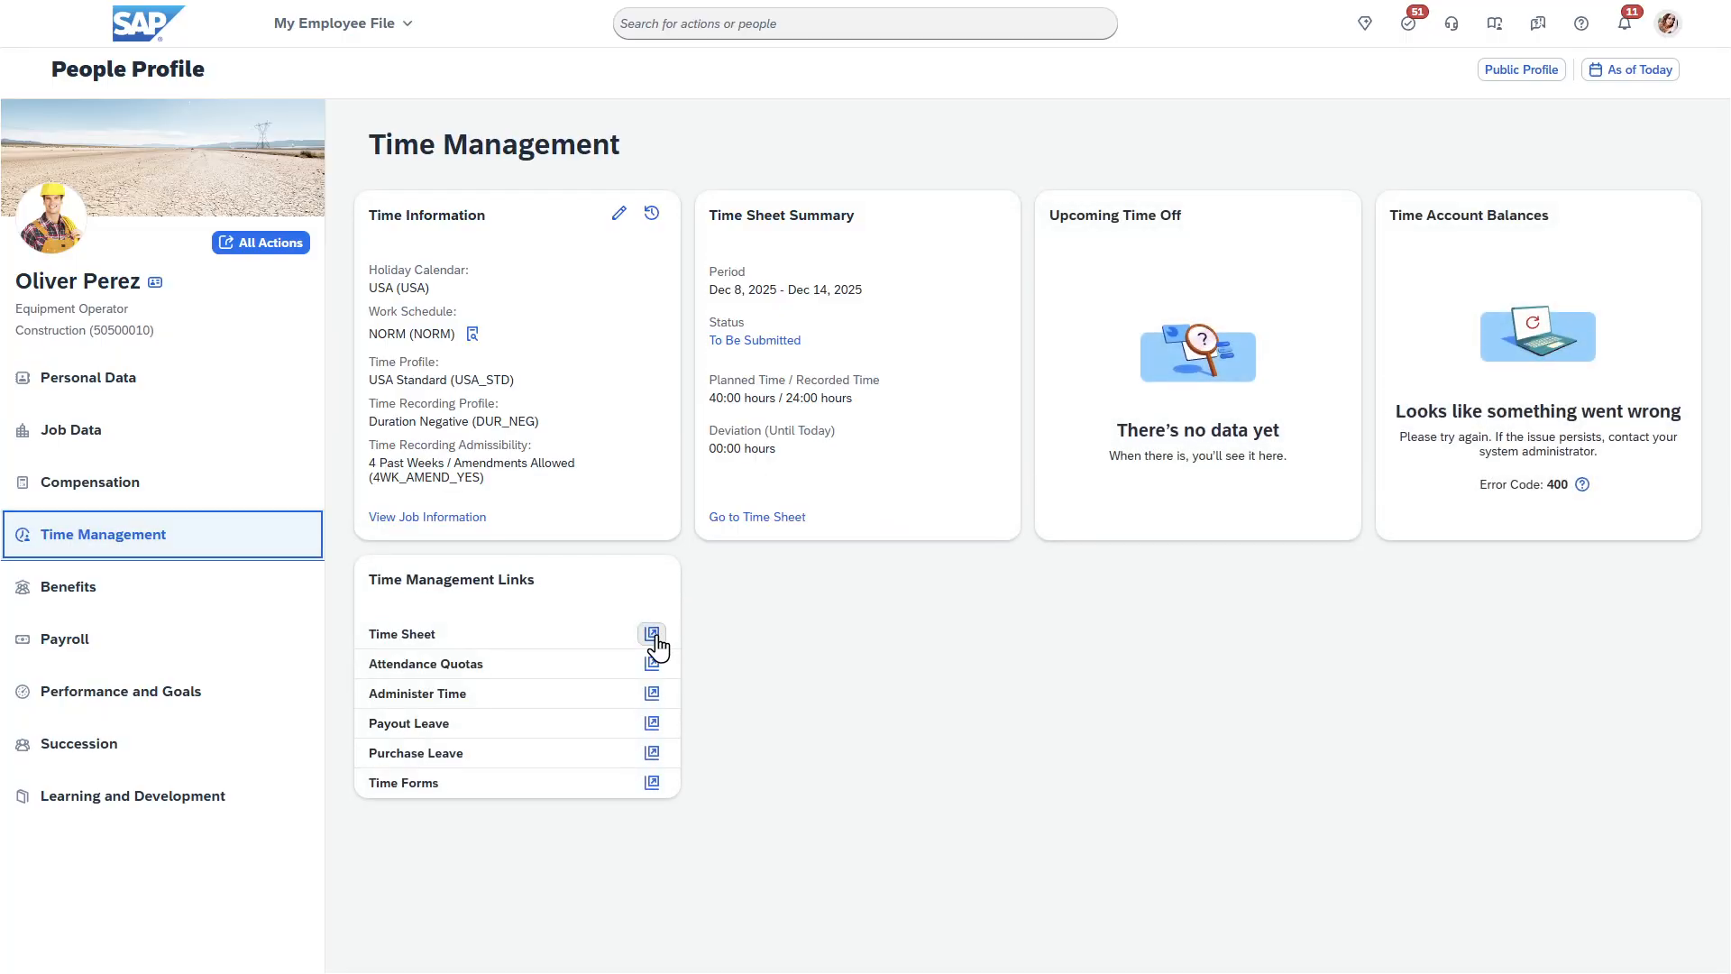
left_click(654, 637)
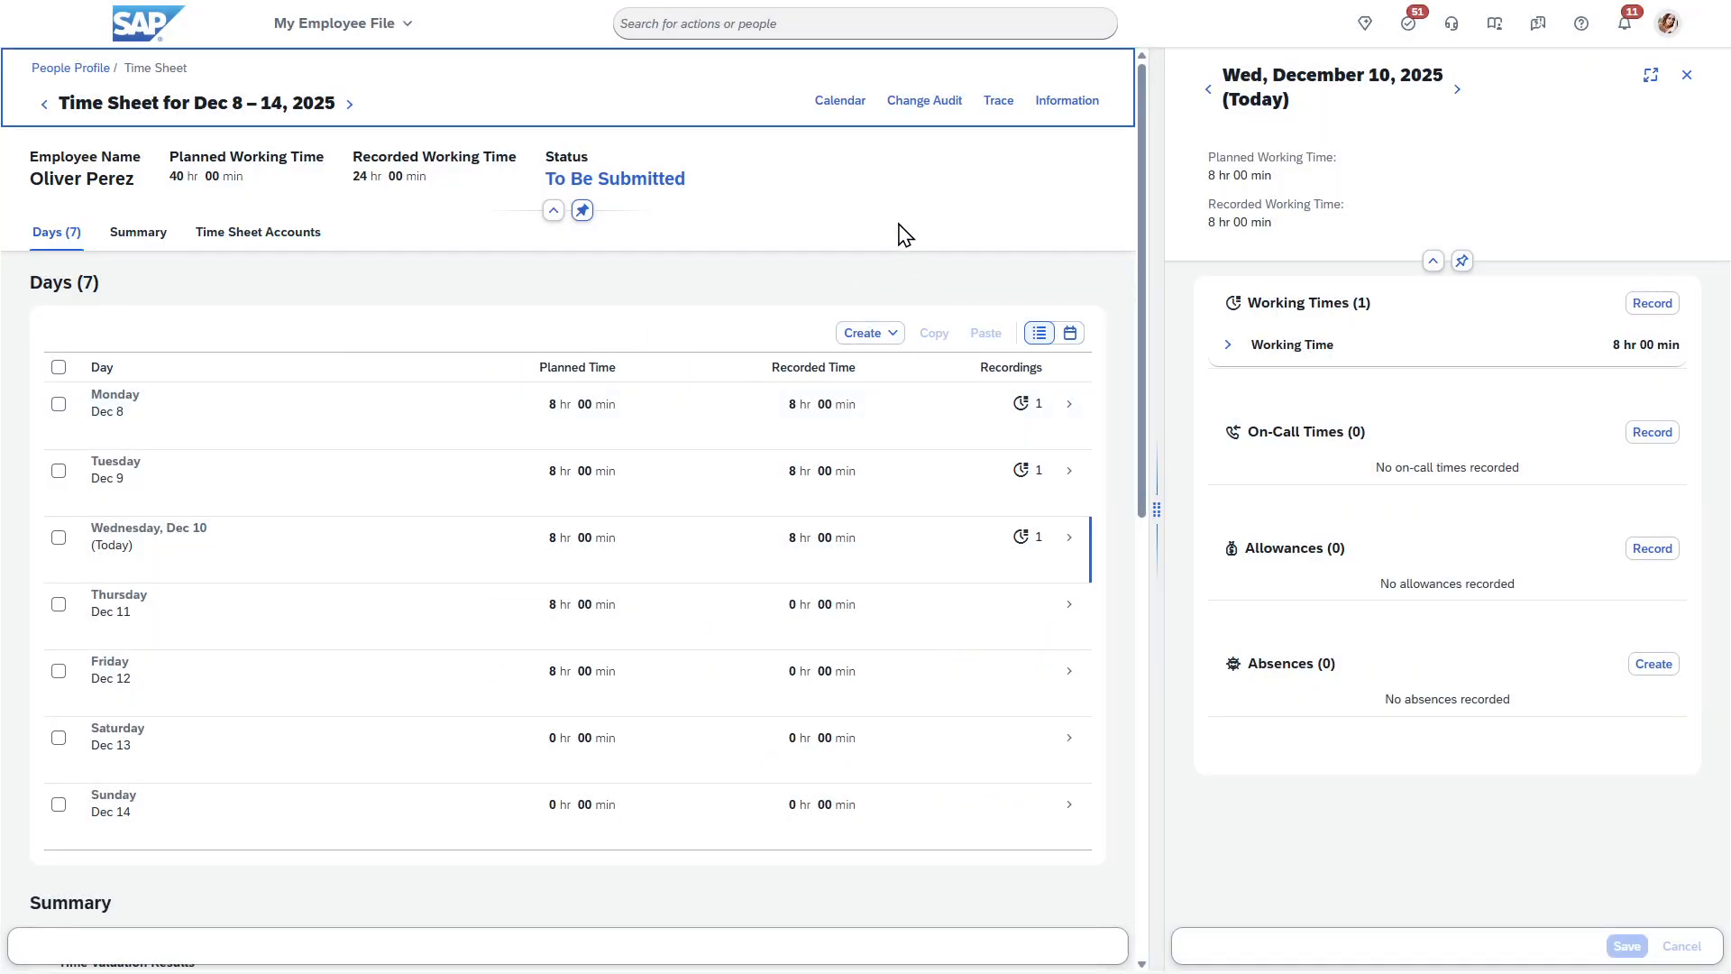
- Go to the Dec 1–7, 2025 time sheet and open the Friday, December 5 recordings to check the working time
left_click(45, 104)
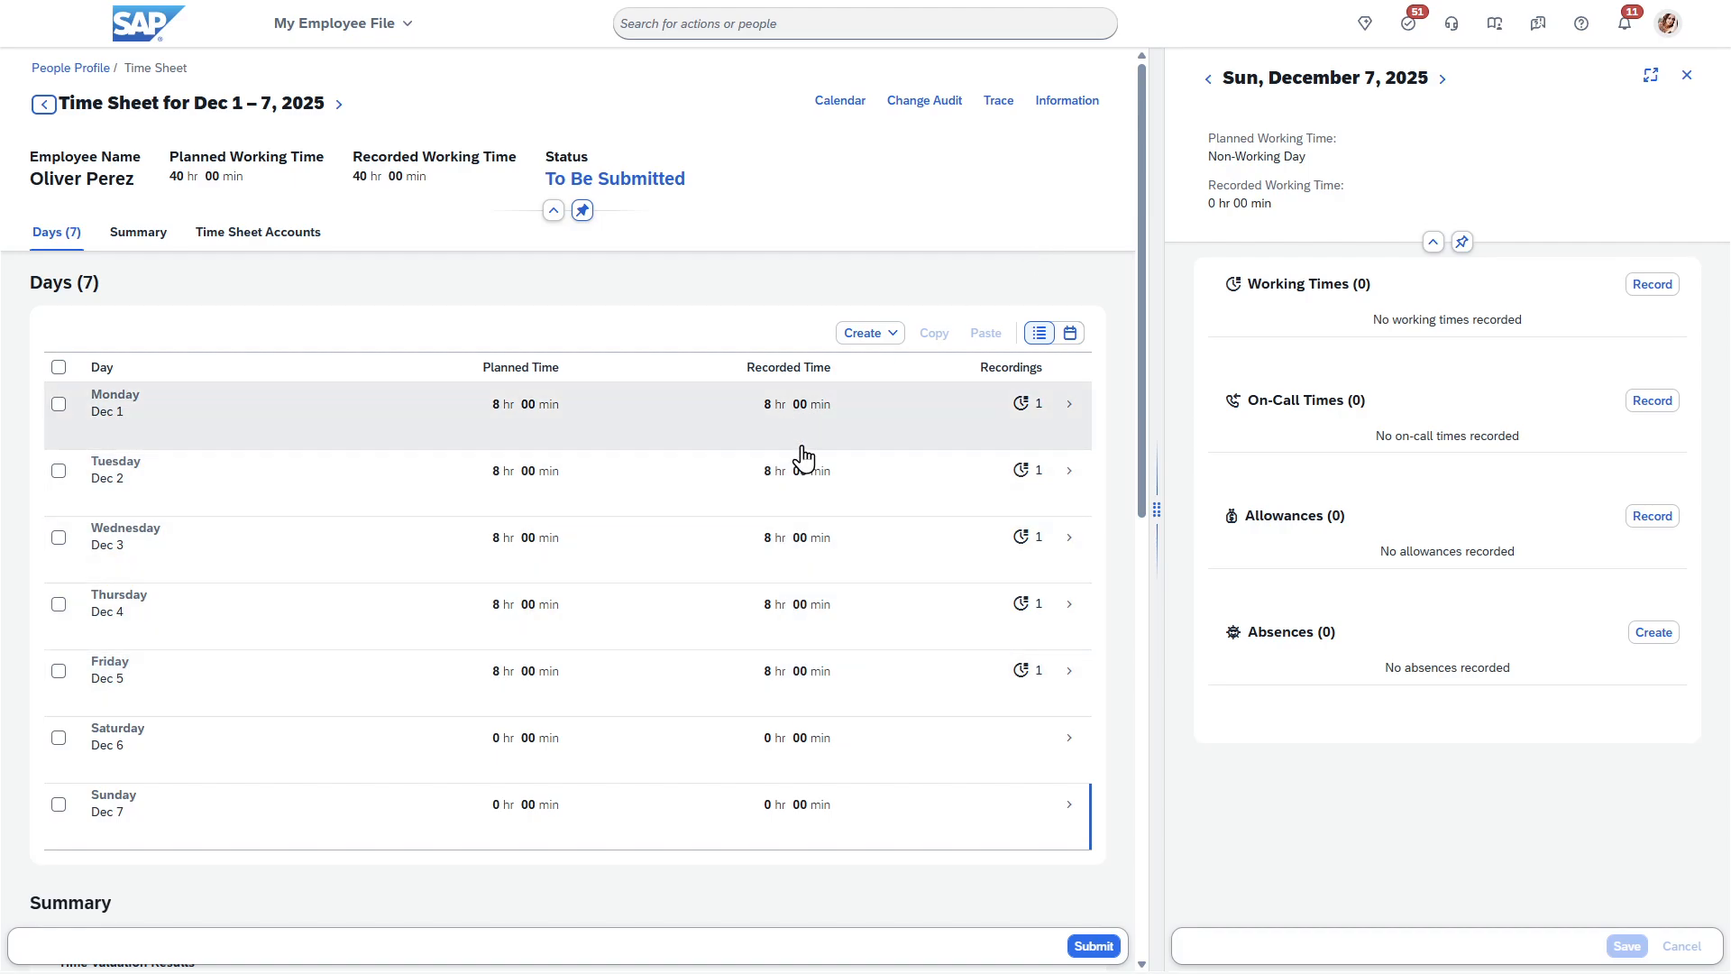
left_click(805, 682)
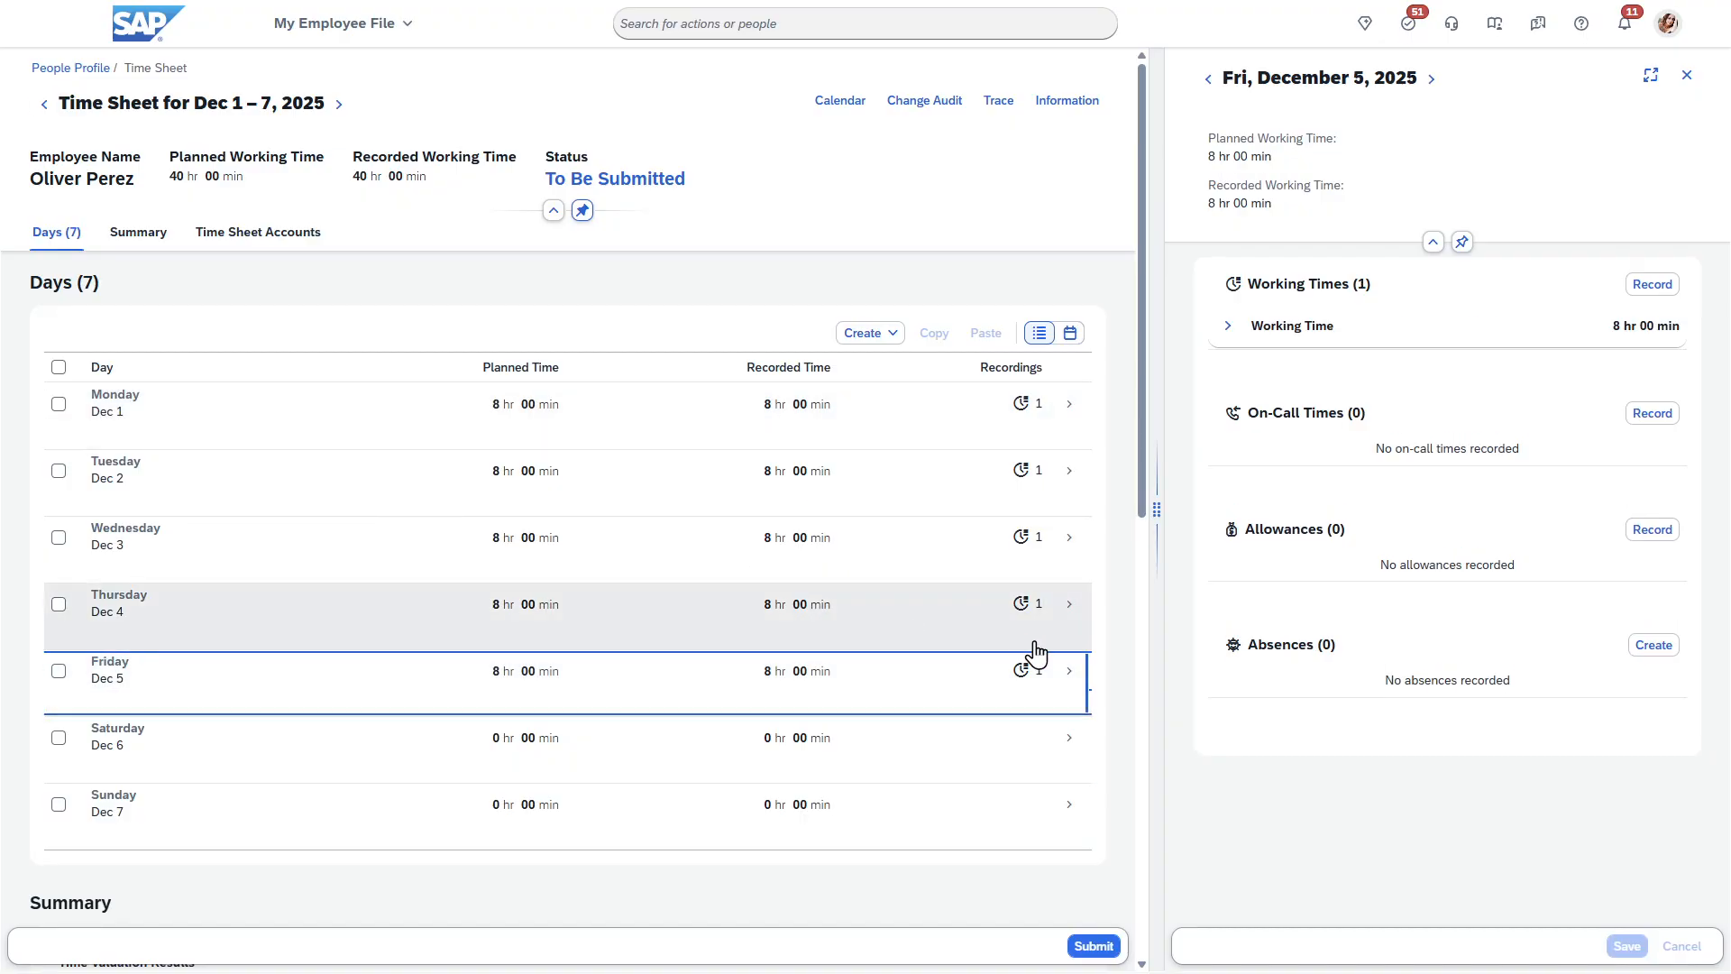
left_click(1226, 328)
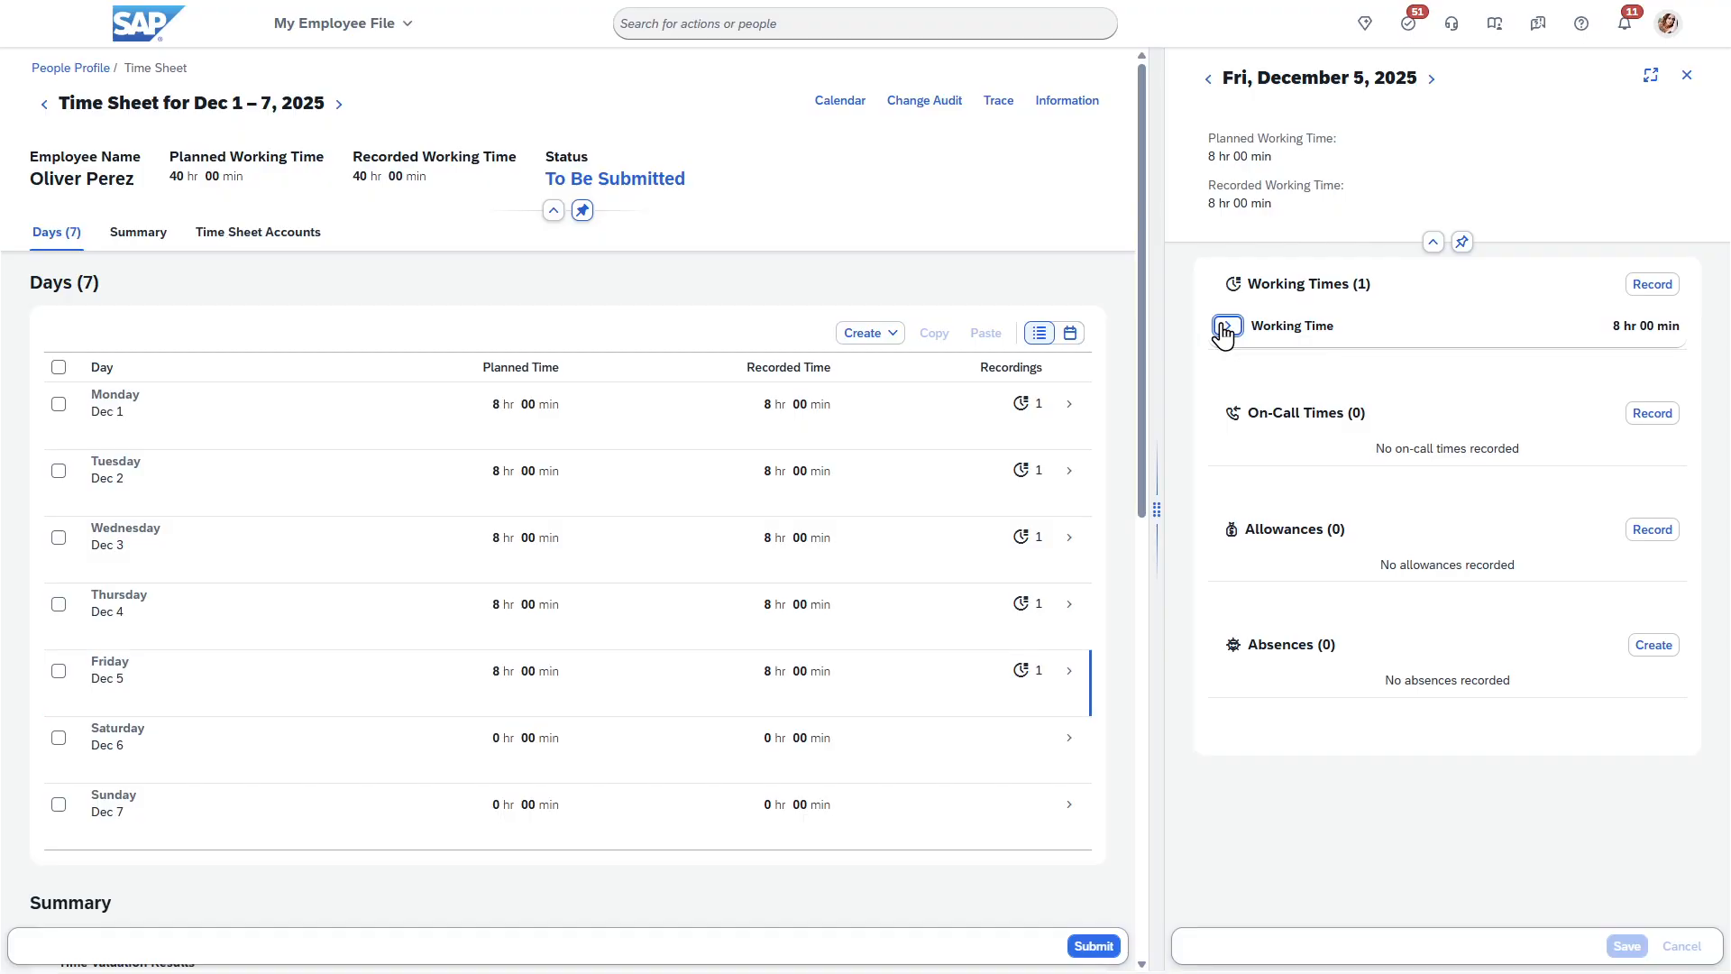
left_click(1227, 328)
- Create and submit a one-day Vacation absence for Dec 05, 2025, and dismiss the information message
left_click(1657, 653)
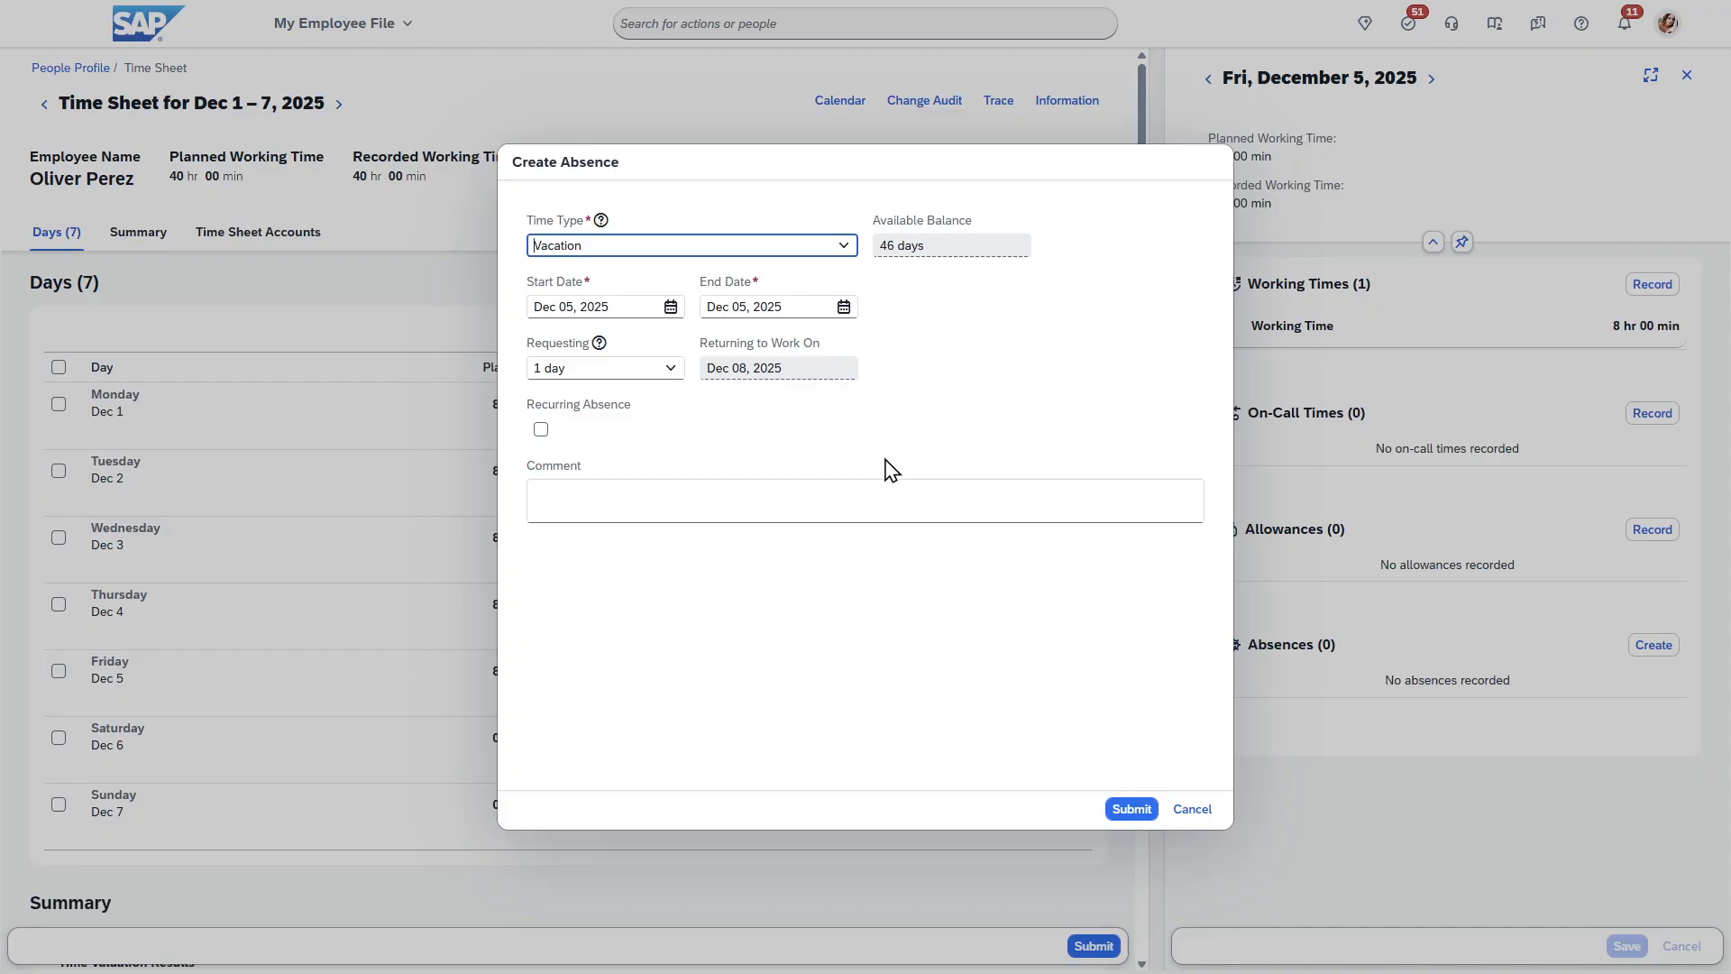
left_click(1118, 804)
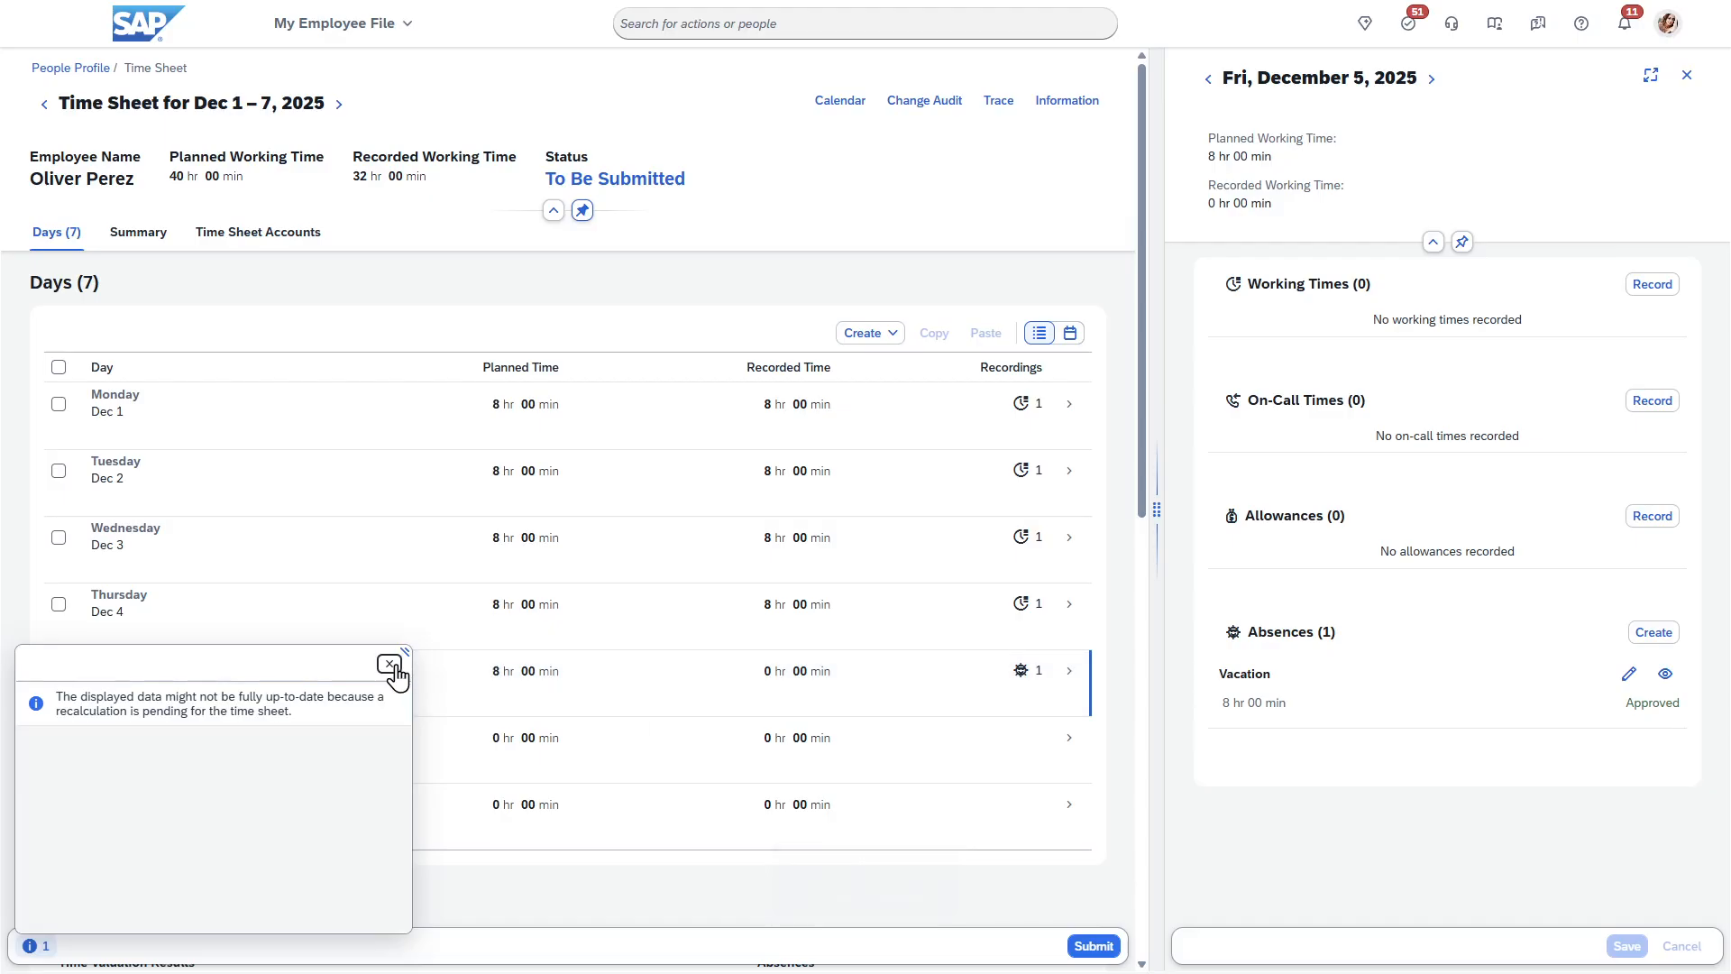
left_click(390, 663)
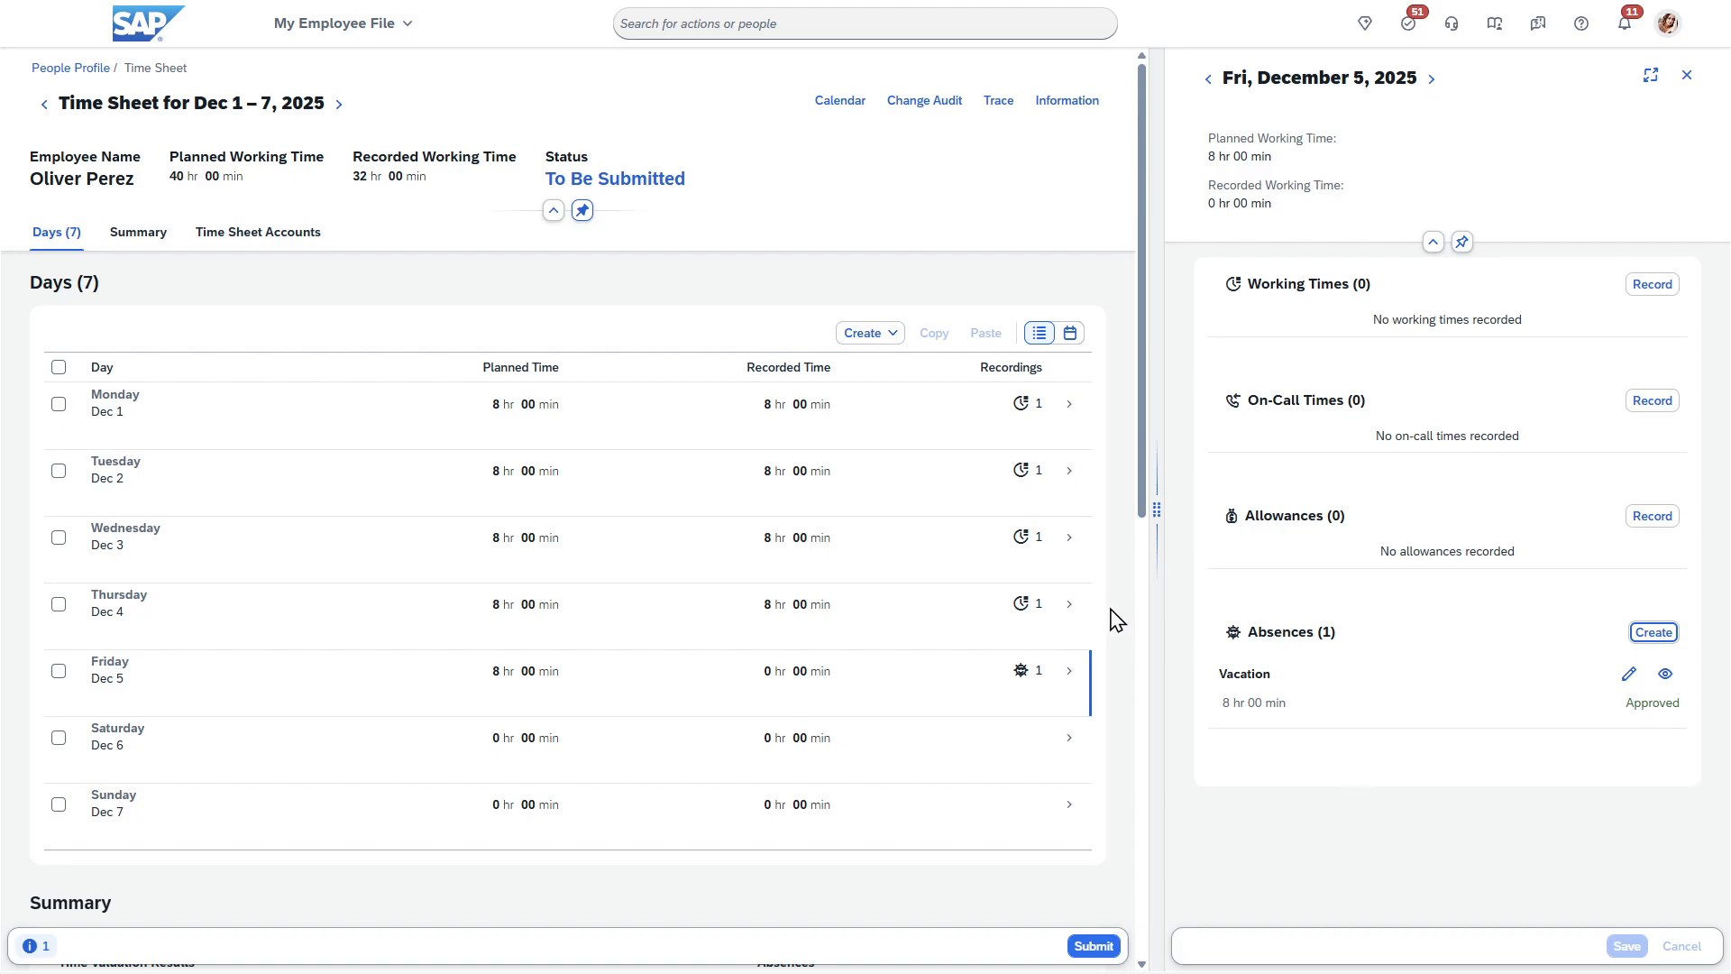
- Submit the time sheet for Dec 1–7, 2025 without a comment and check its status
left_click(1091, 952)
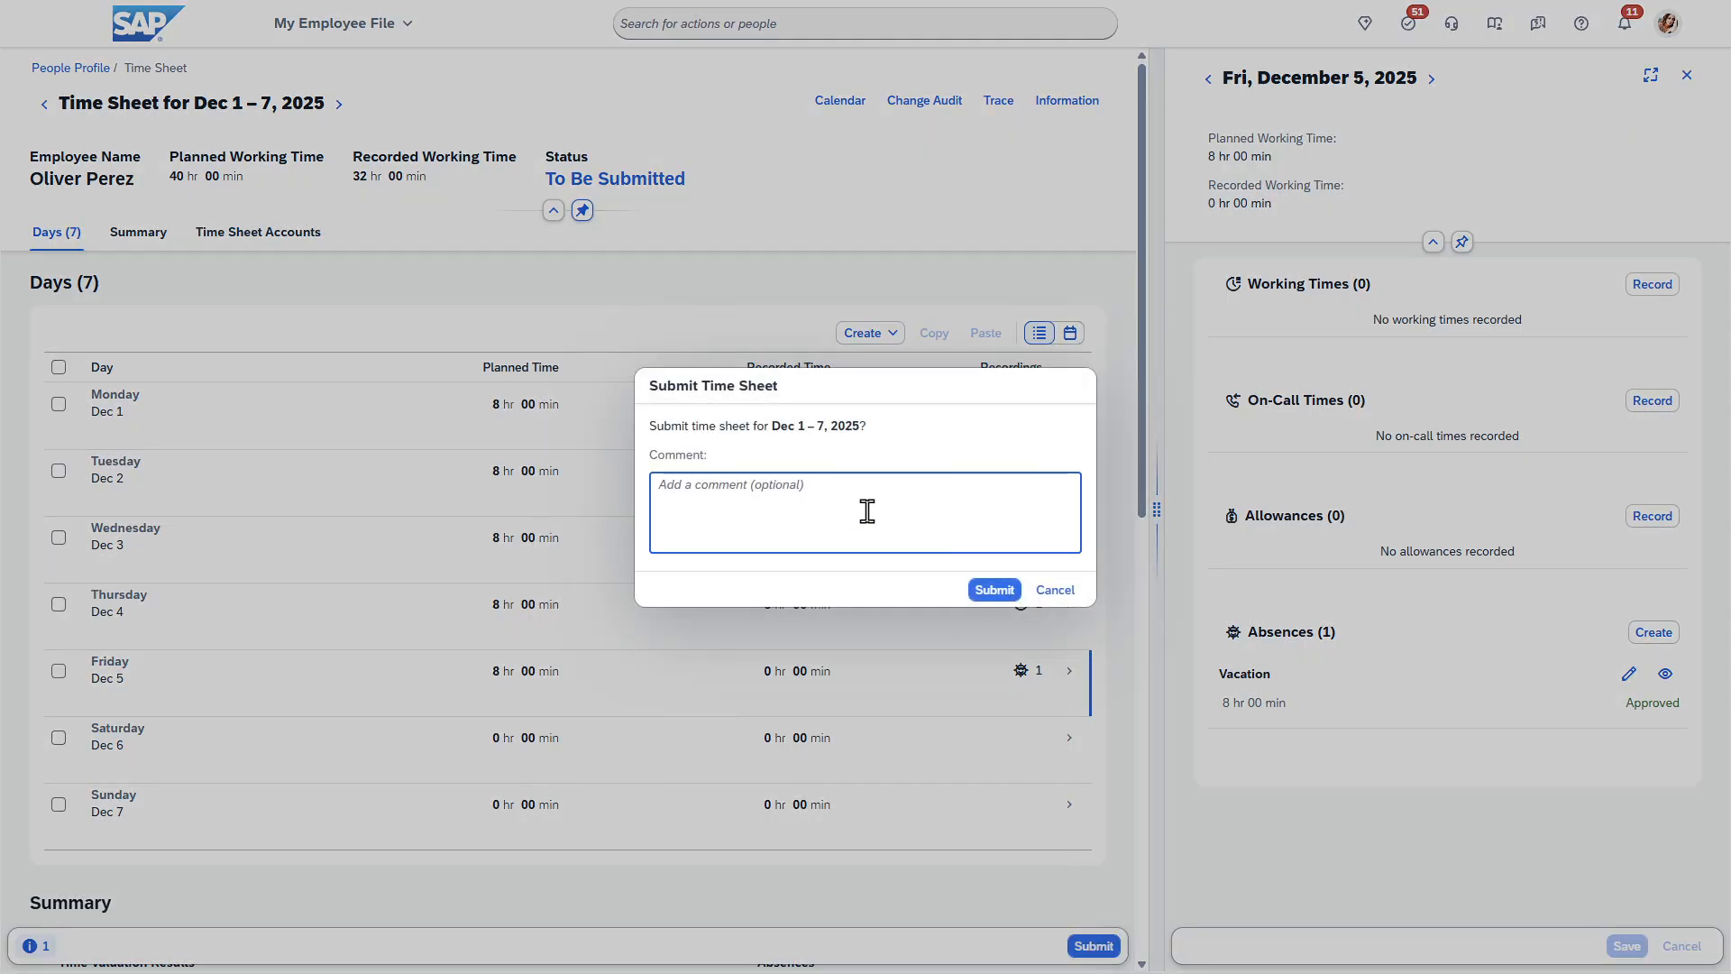
left_click(1008, 595)
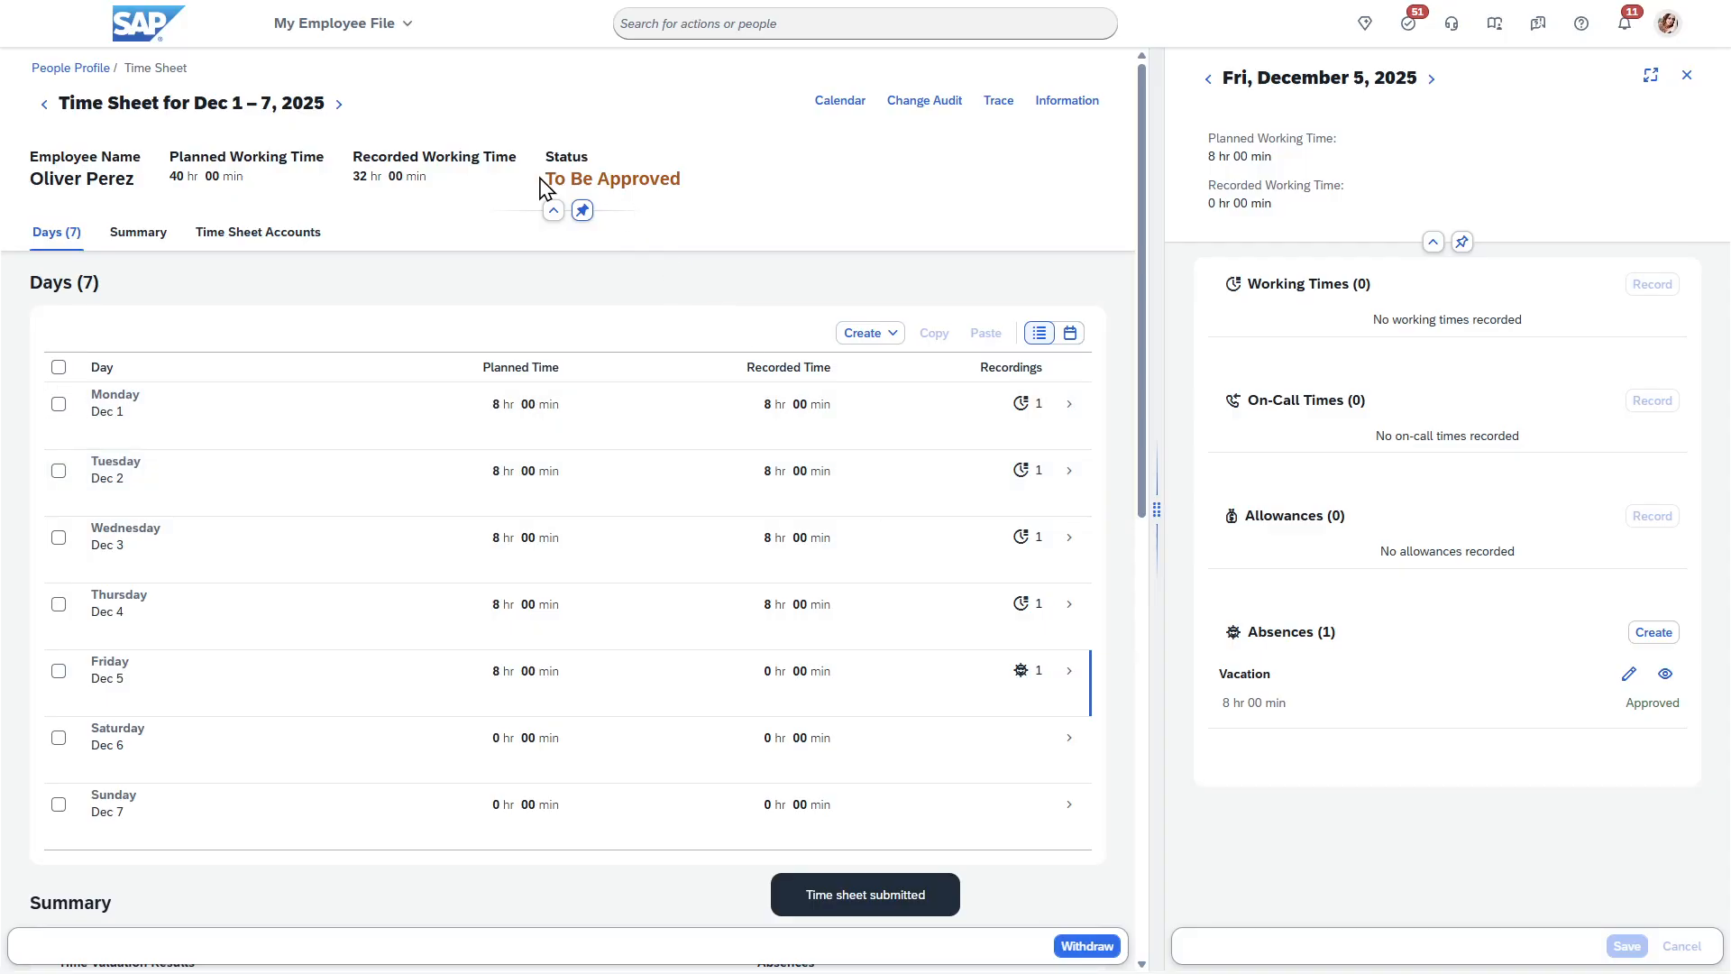
mouse_move(545, 161)
left_mouse_down()
mouse_move(691, 183)
mouse_move(553, 160)
left_mouse_up()
left_click(690, 183)
left_click(543, 160)
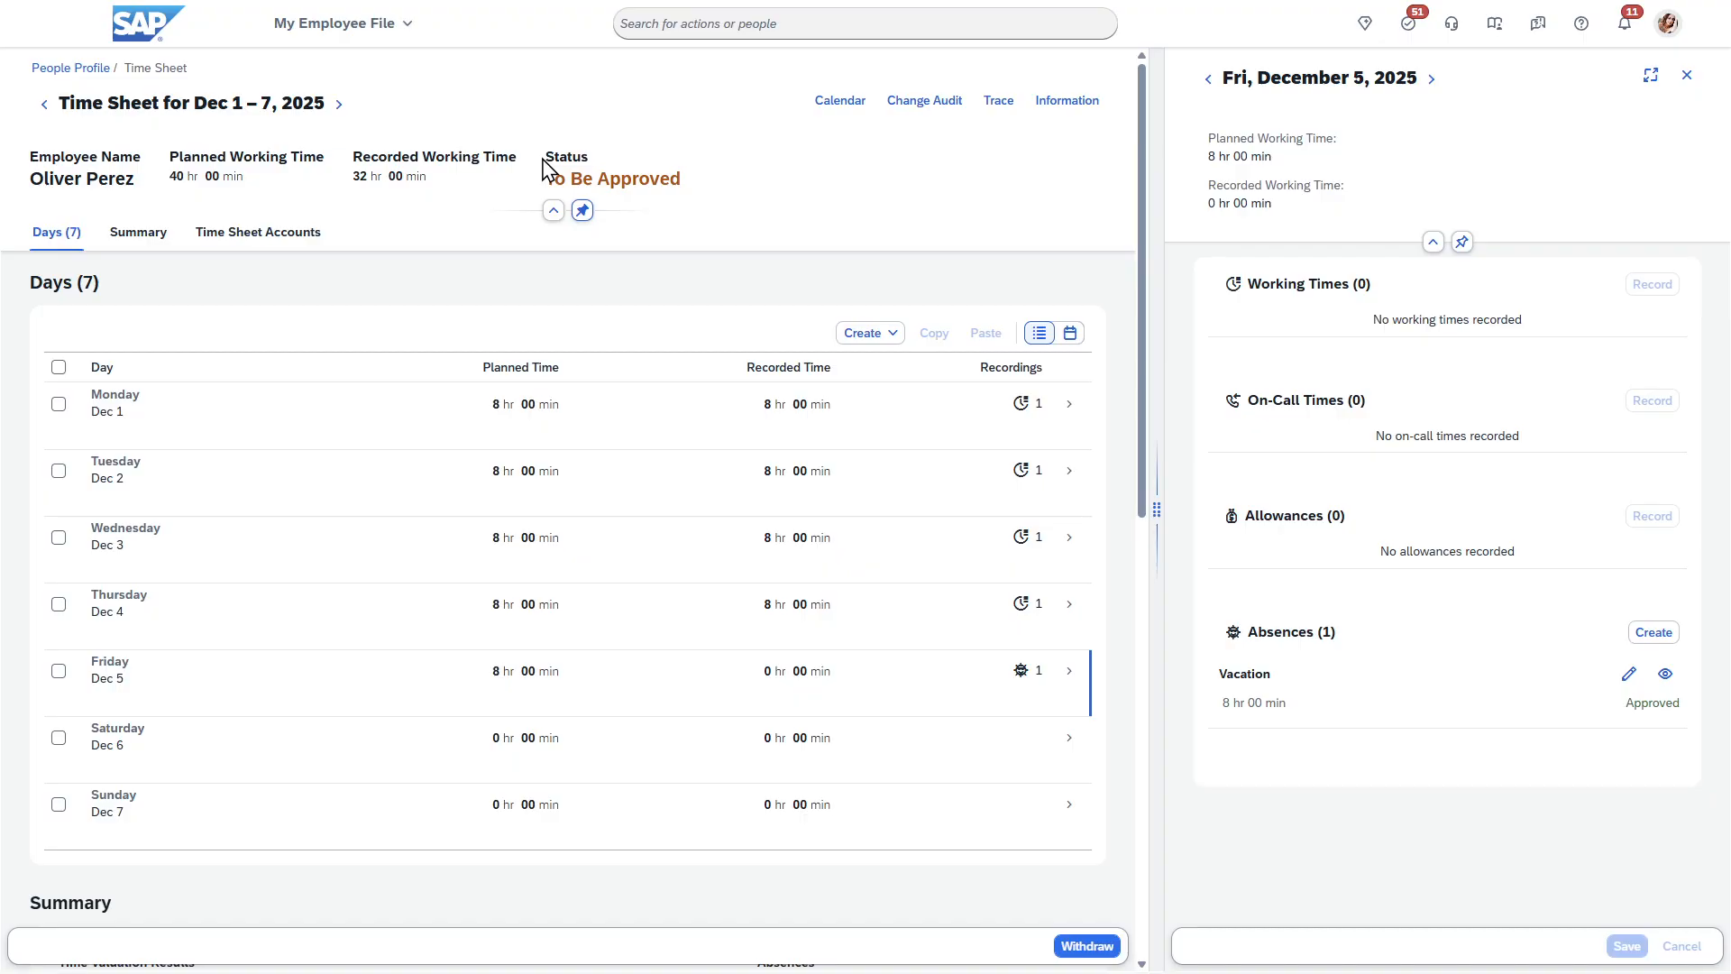
left_click_drag(546, 156, 676, 180)
left_click(707, 190)
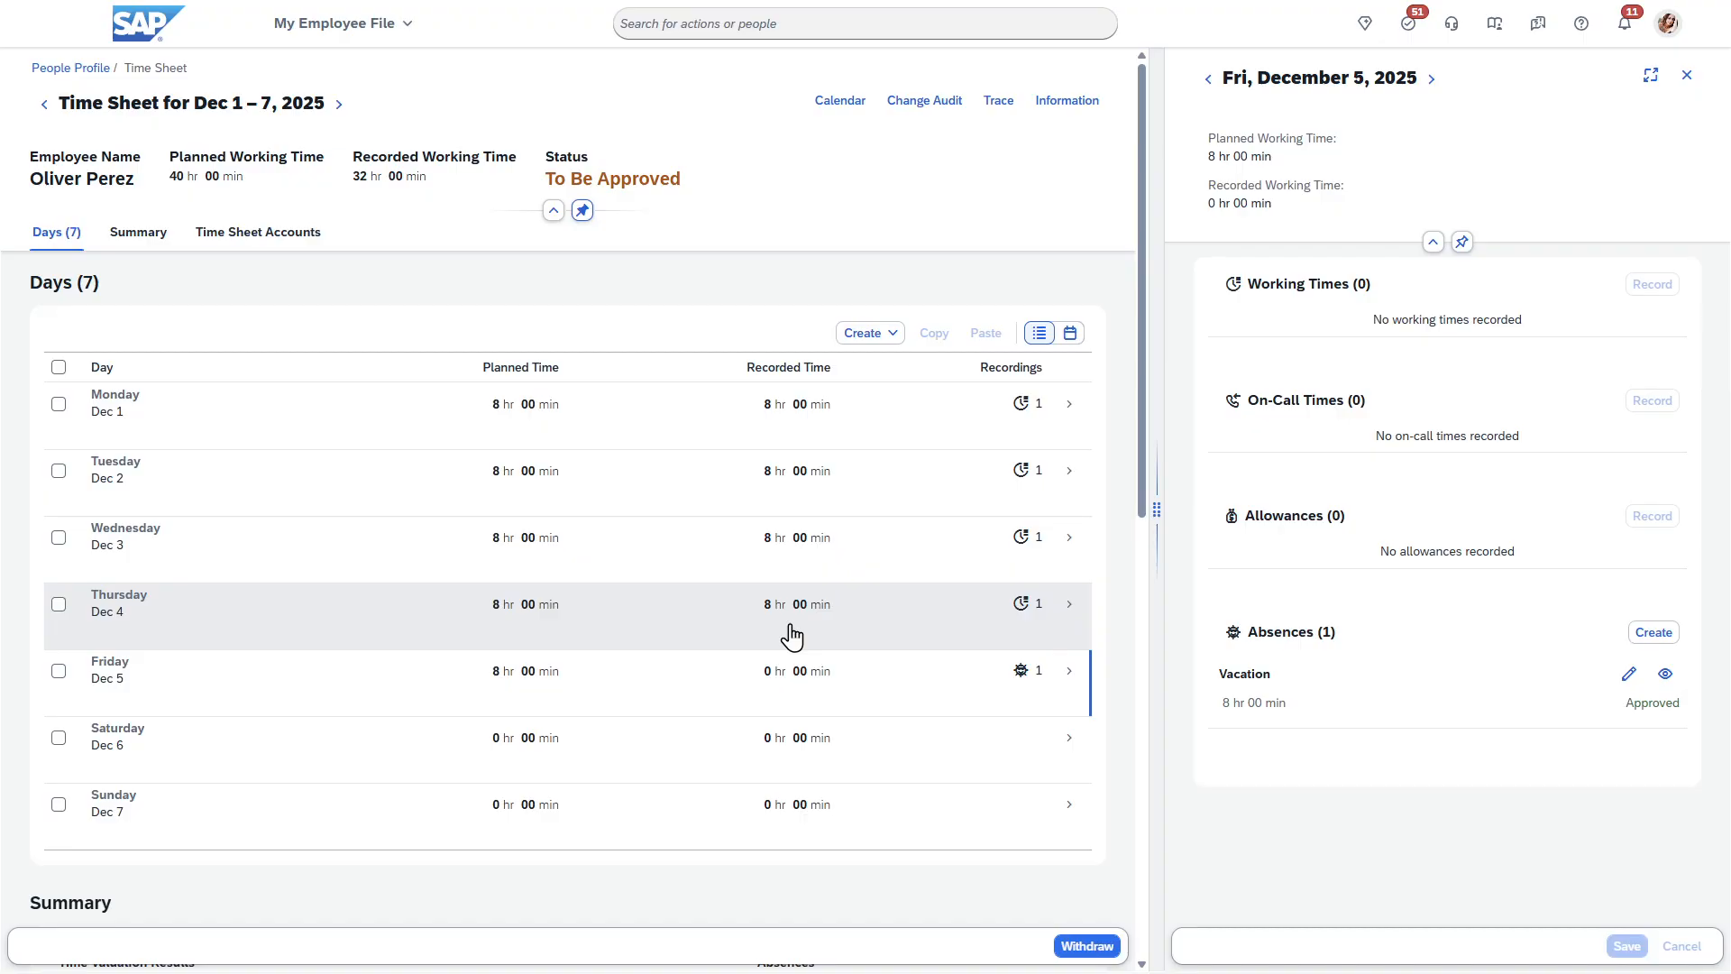
- Examine the time type and duration of the working time recorded for Thursday, December 4
left_click(835, 629)
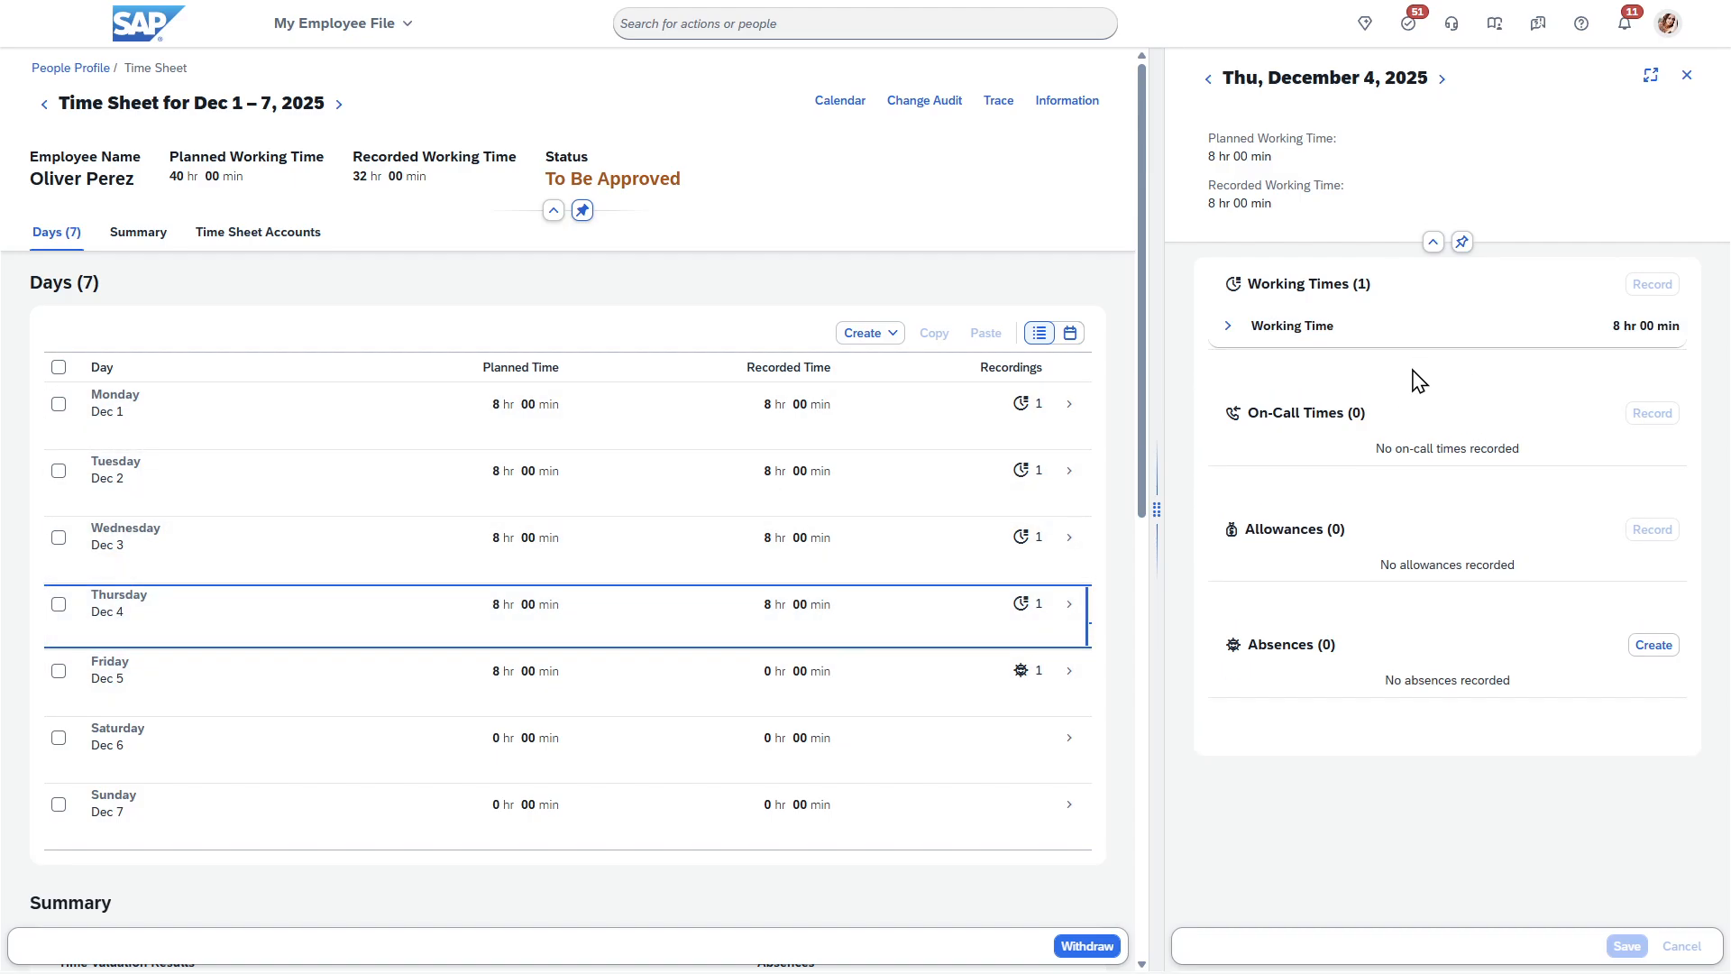
left_click(1232, 331)
left_click_drag(1294, 456, 1263, 432)
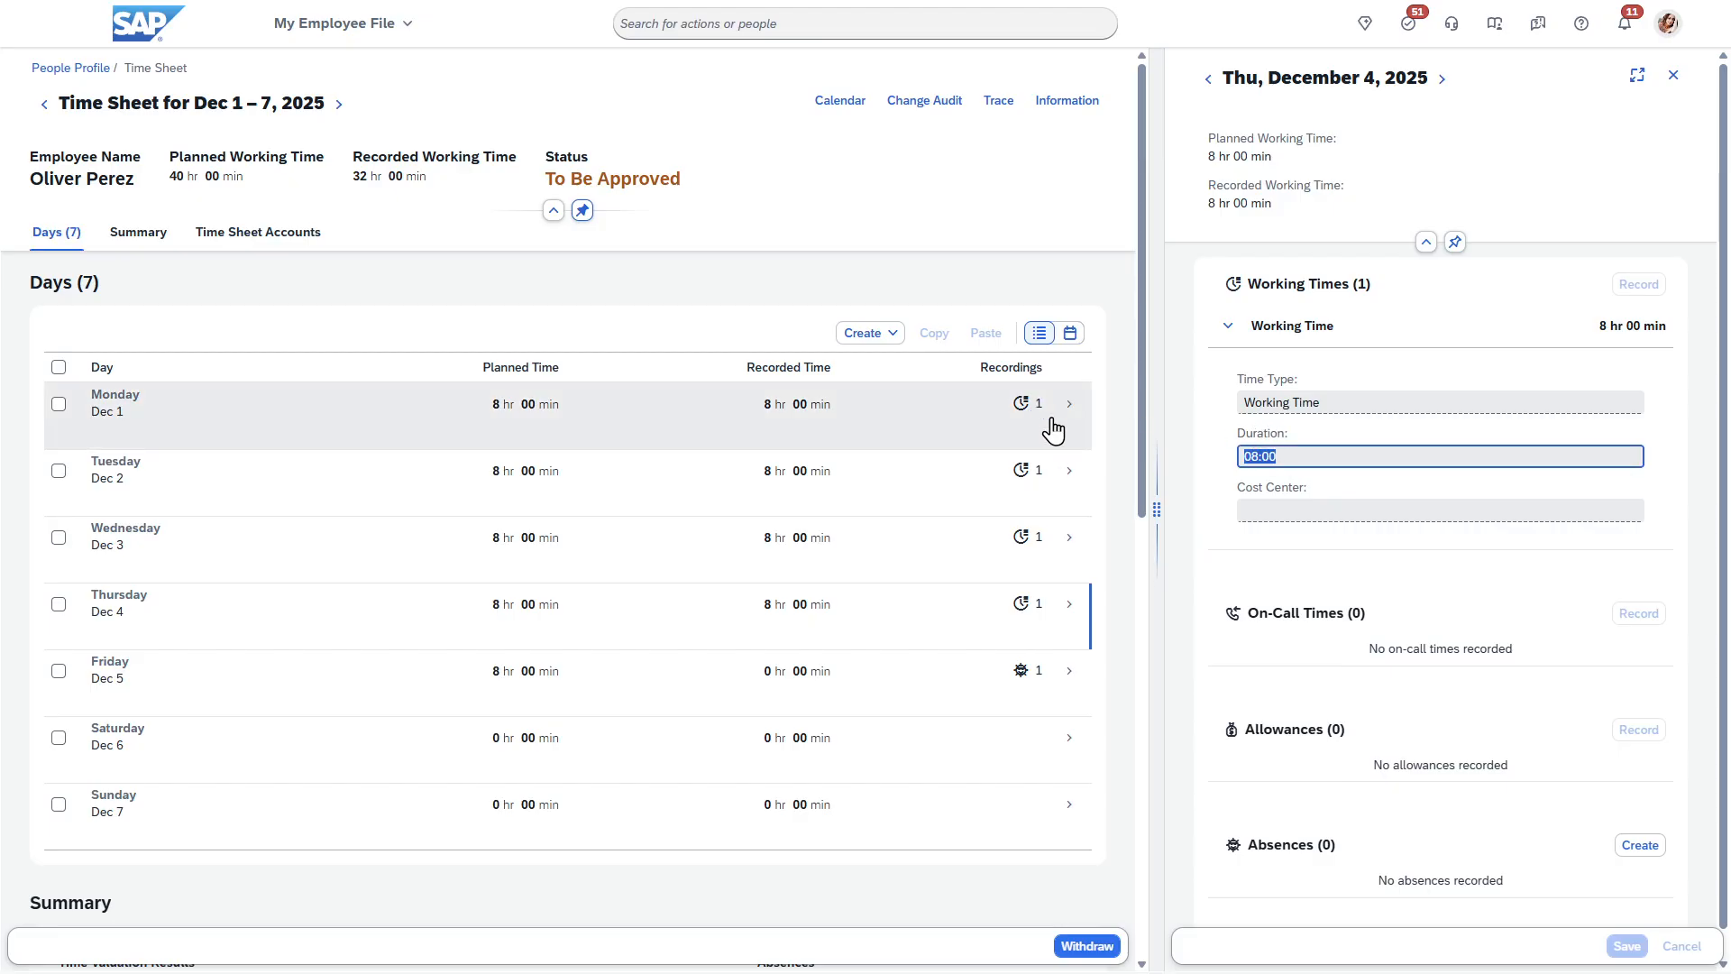
- Proxy as the employee's supervisor, the foreman in New York, Construction
left_click(1666, 25)
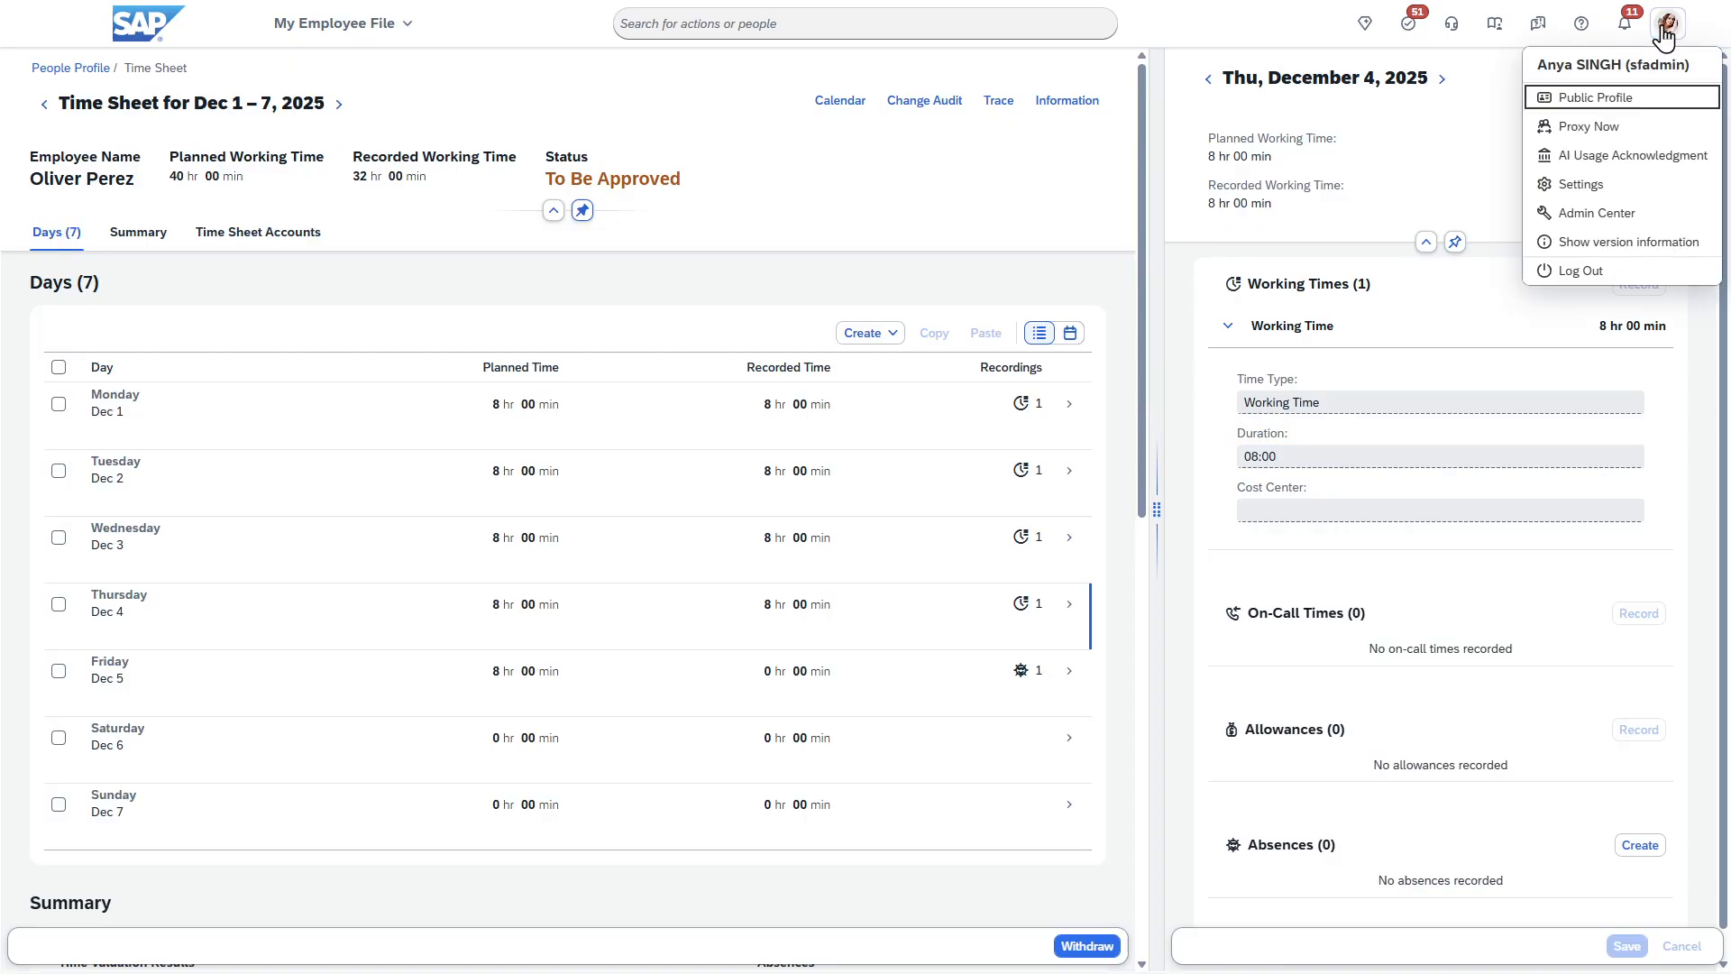
left_click(1599, 135)
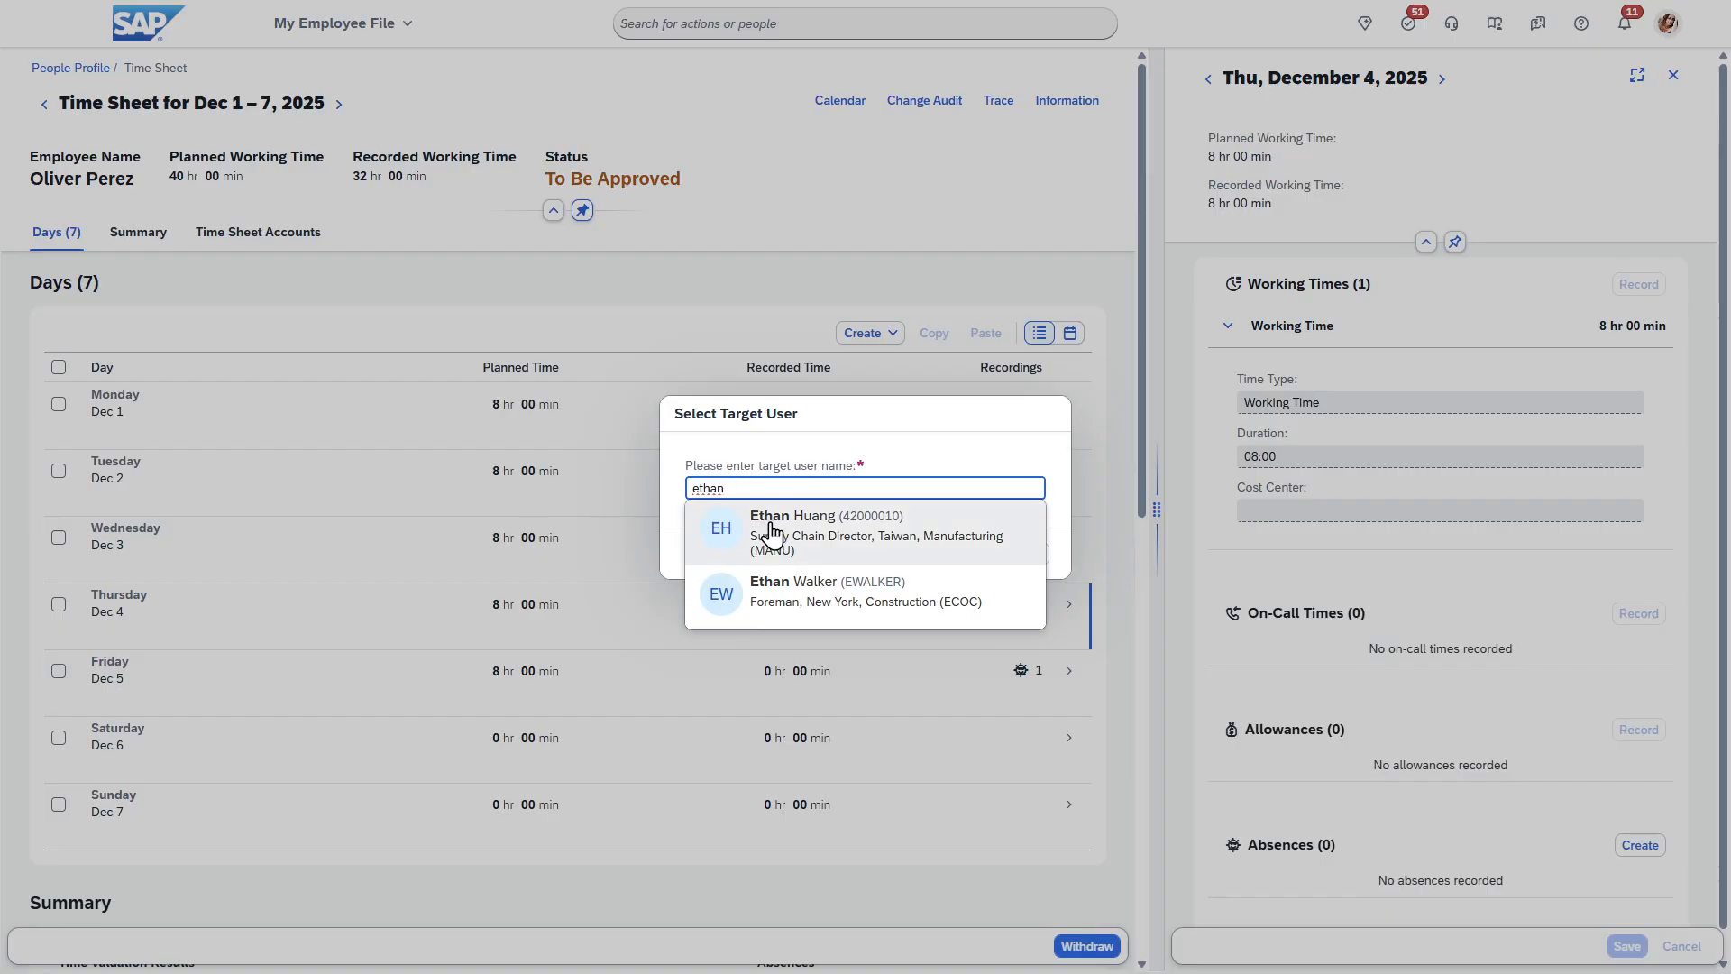
left_click(839, 595)
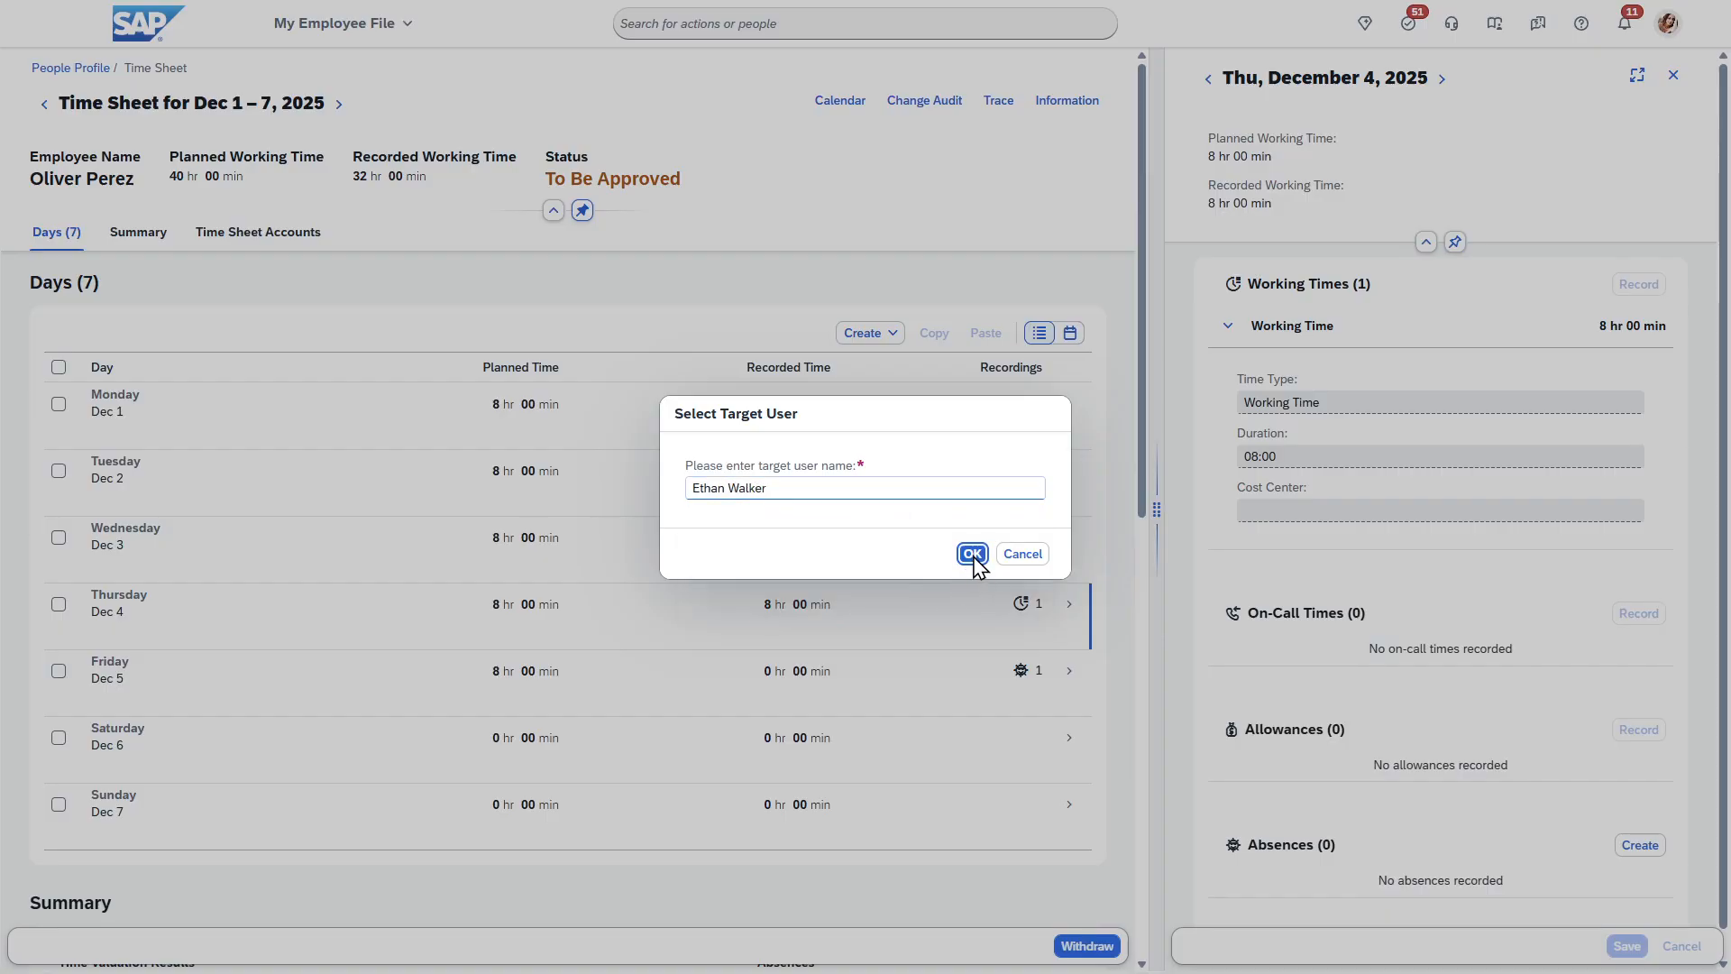
left_click(970, 555)
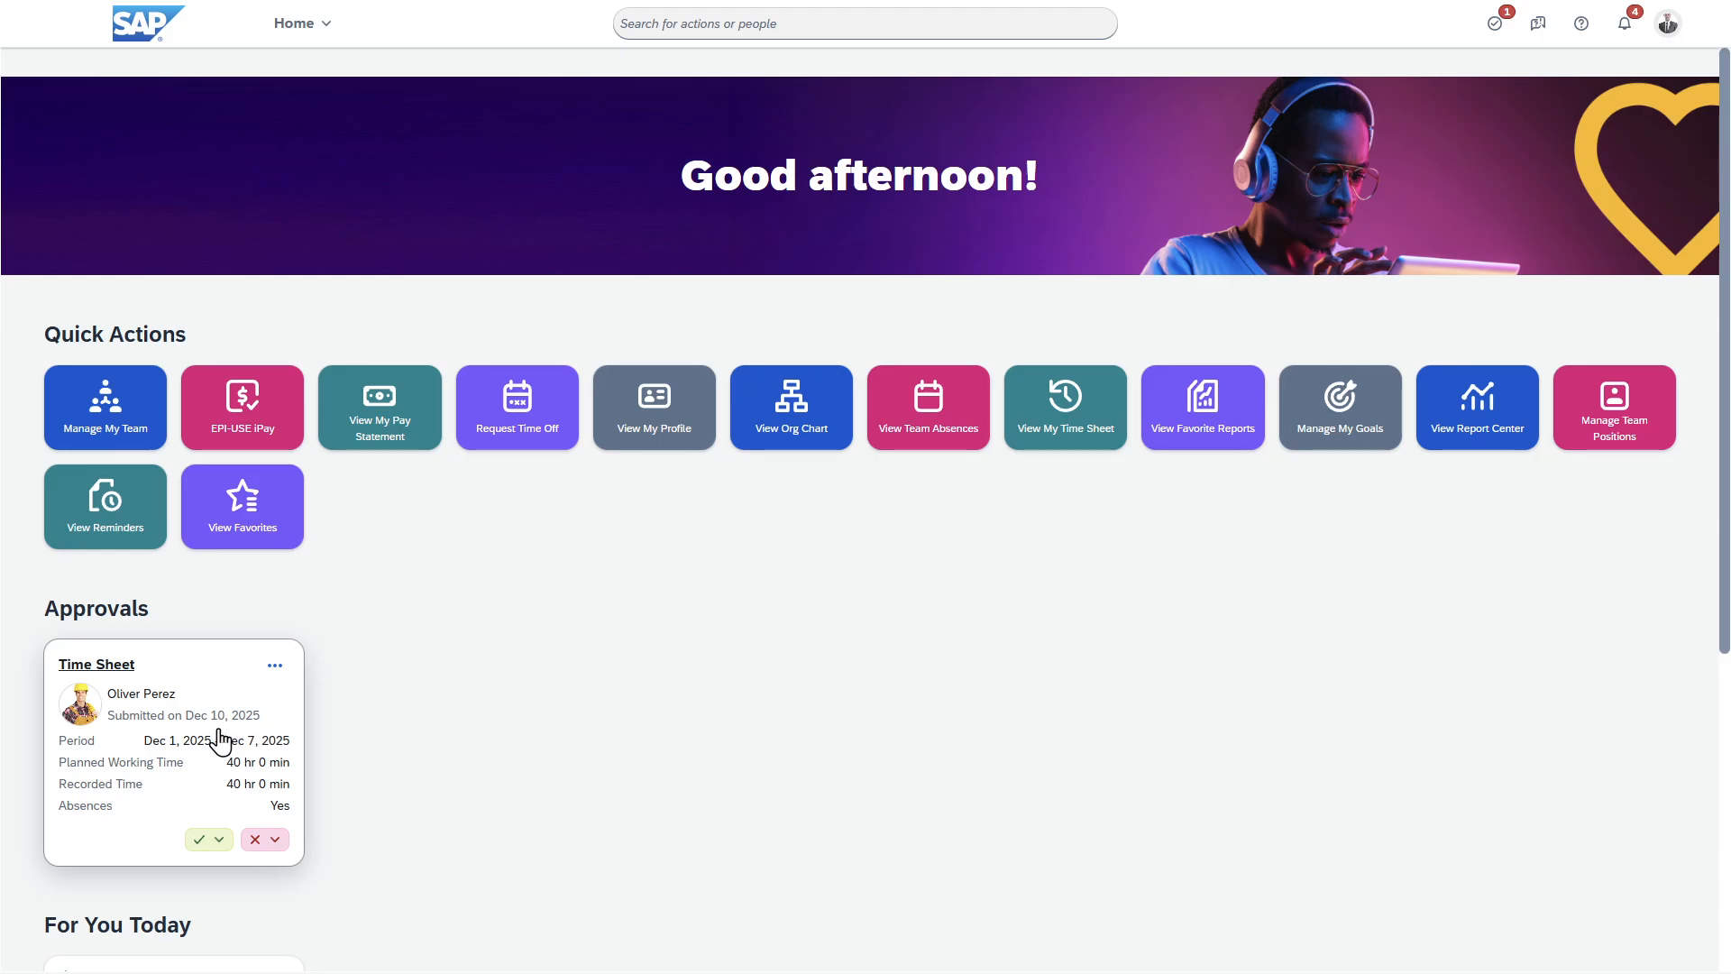
- Open the pending time sheet request for Dec 1–7, 2025, review its workflow details and check the workflow participants
left_click(126, 676)
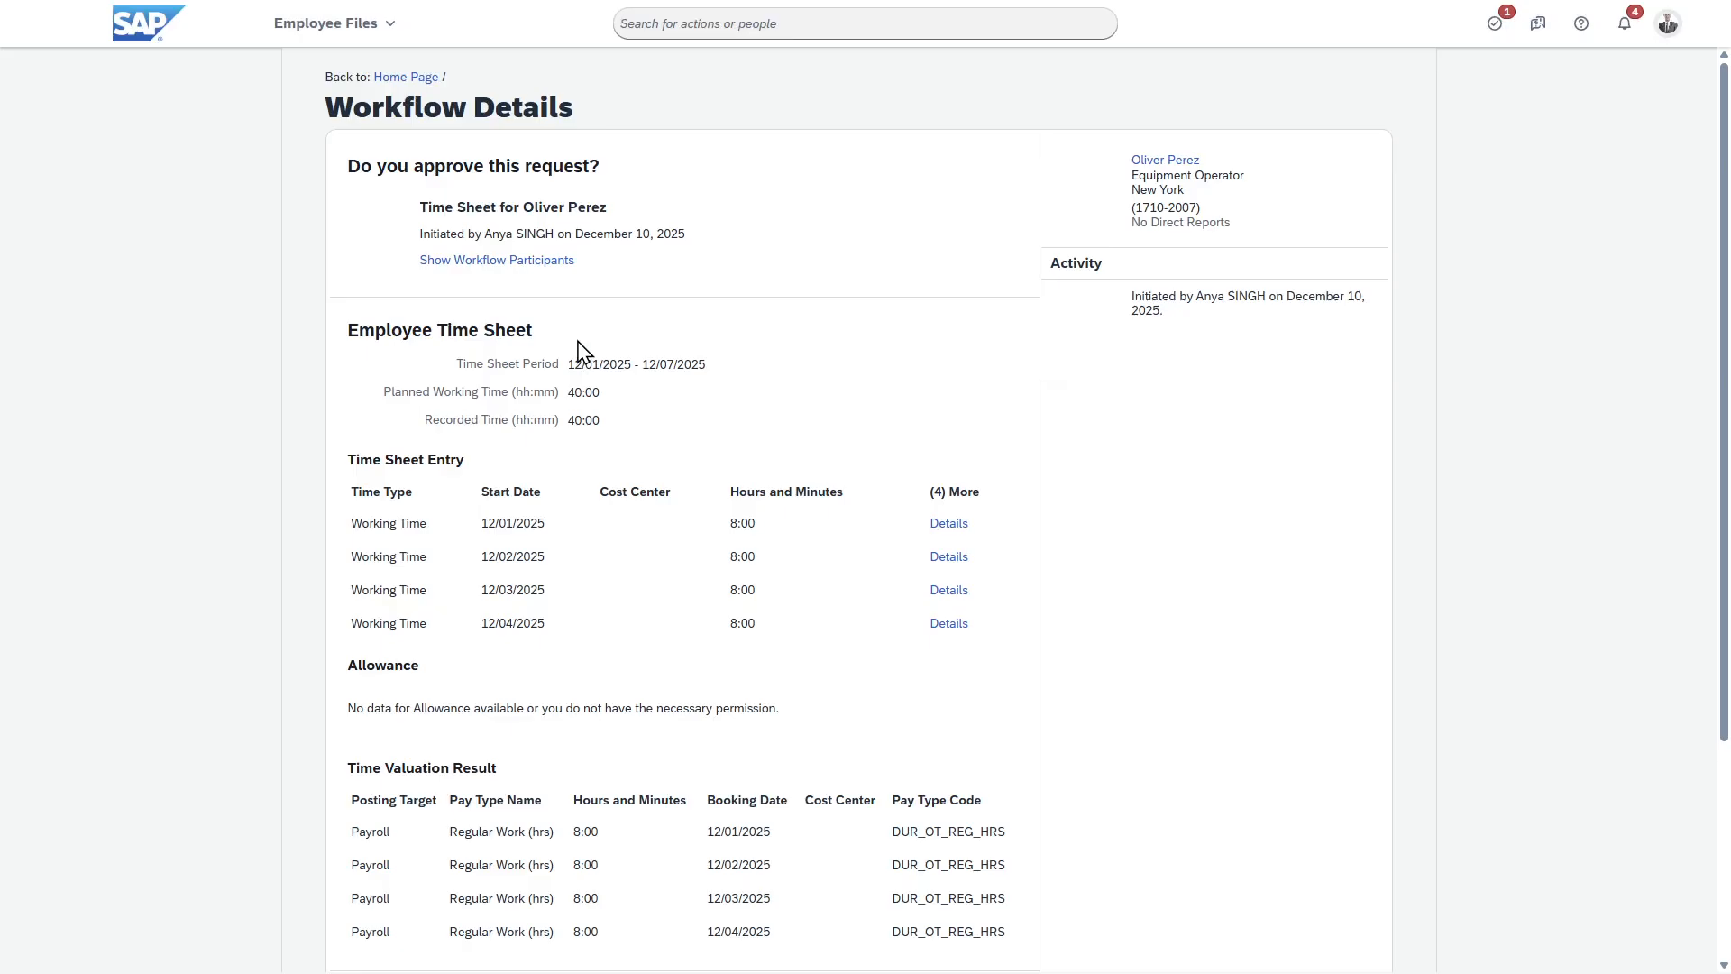
scroll(645, 417, "down", 3)
scroll(646, 418, "up", 3)
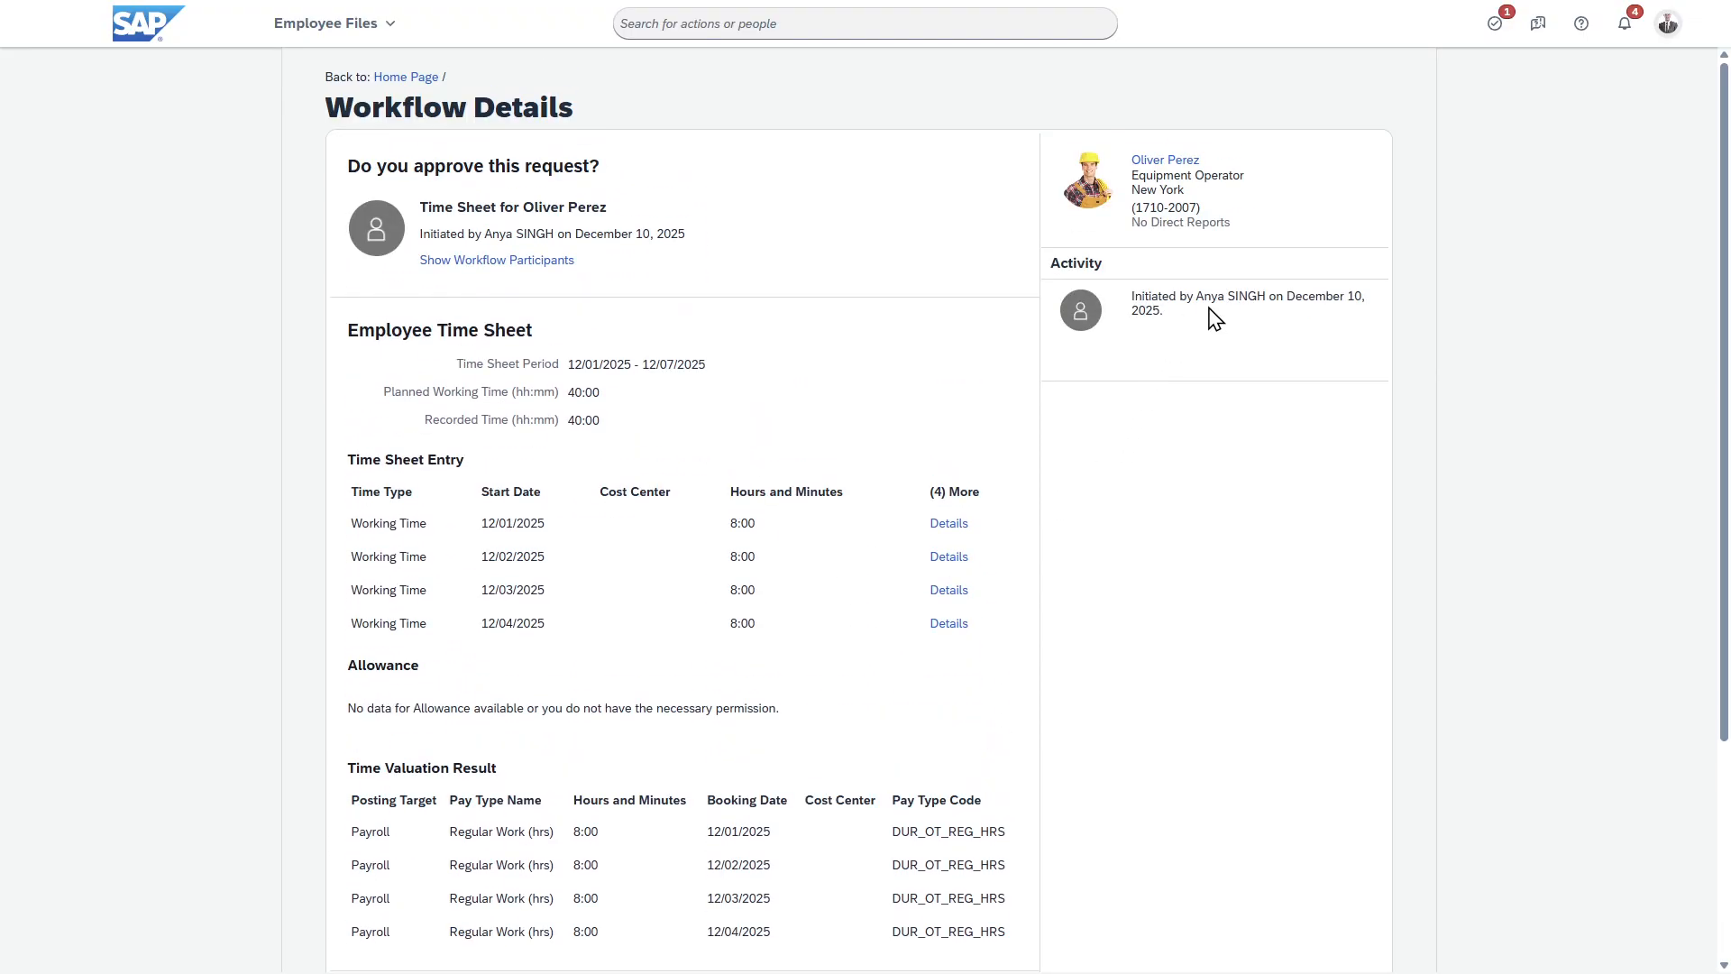
left_click(521, 263)
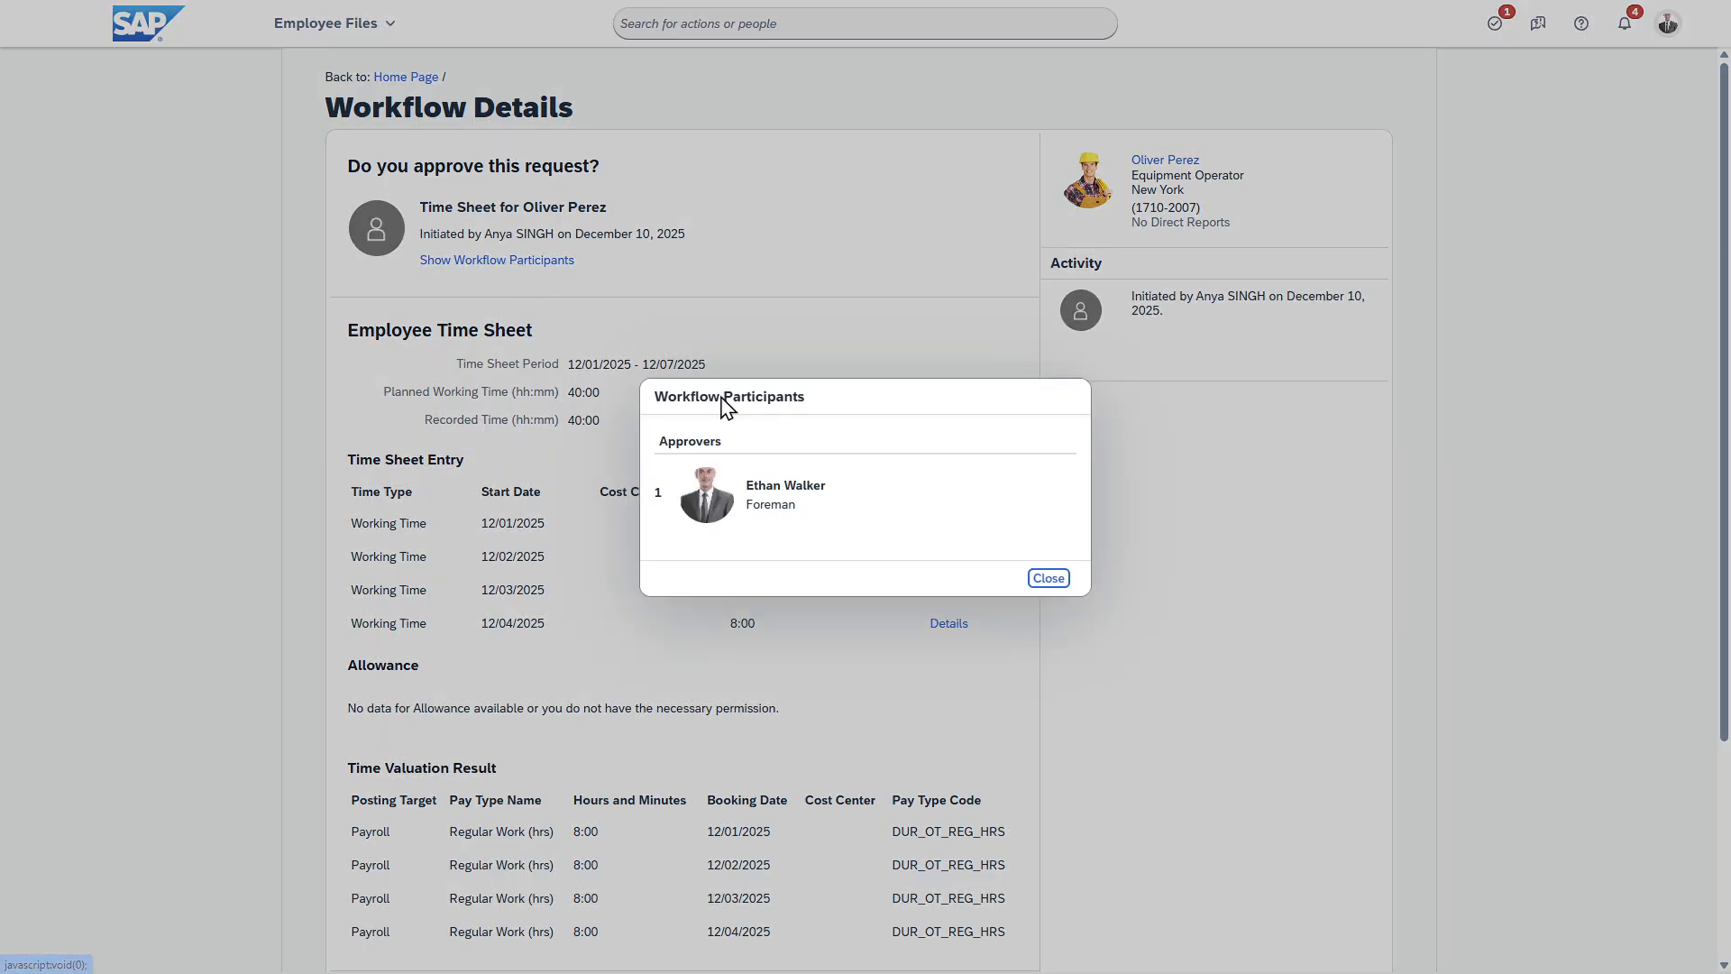
left_click(1048, 580)
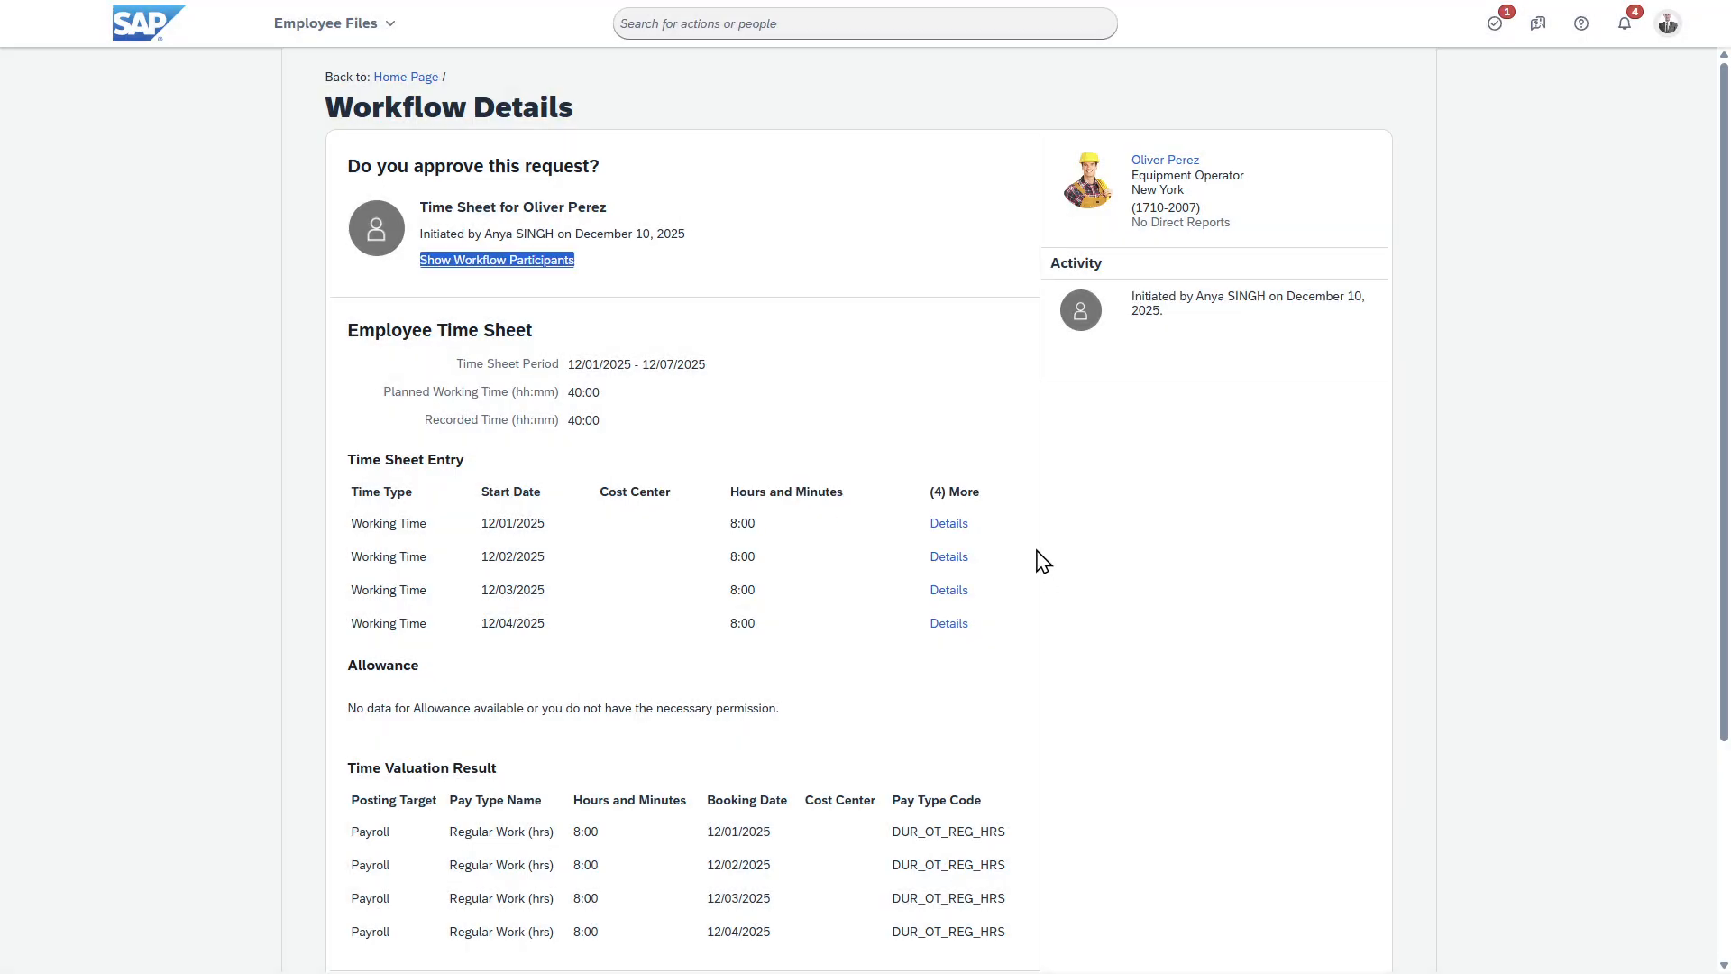
- Approve the employee's time sheet request for 12/01/2025 - 12/07/2025
scroll(1037, 557, "down", 3)
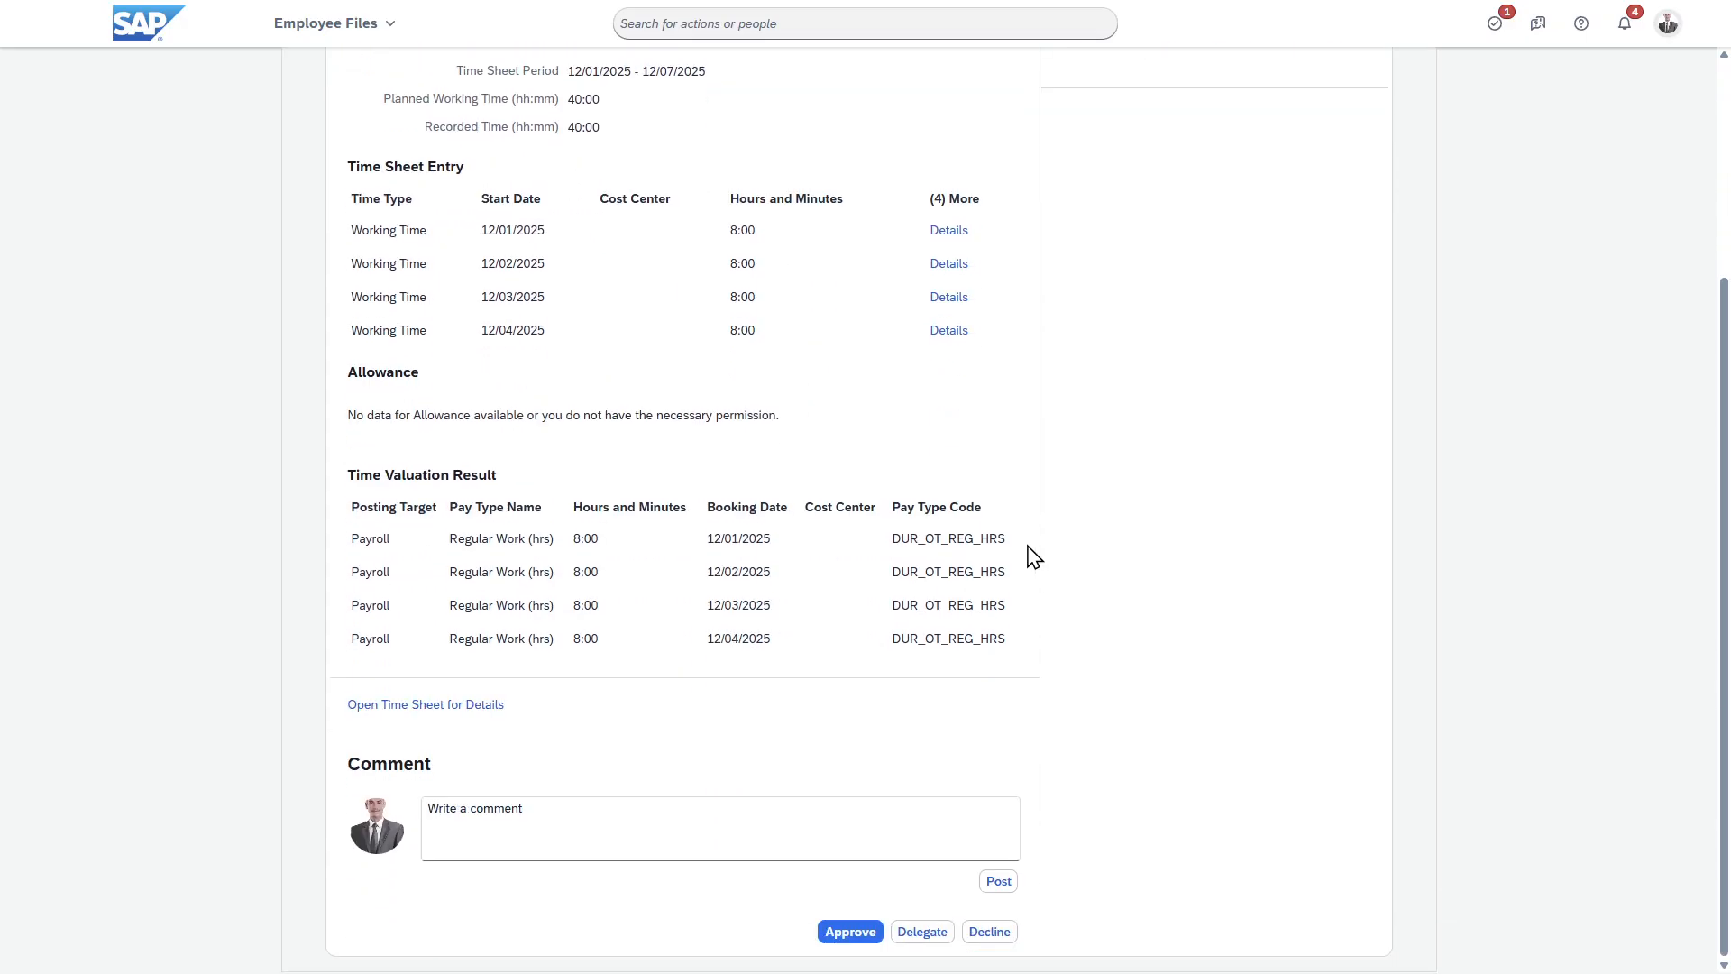
left_click(848, 934)
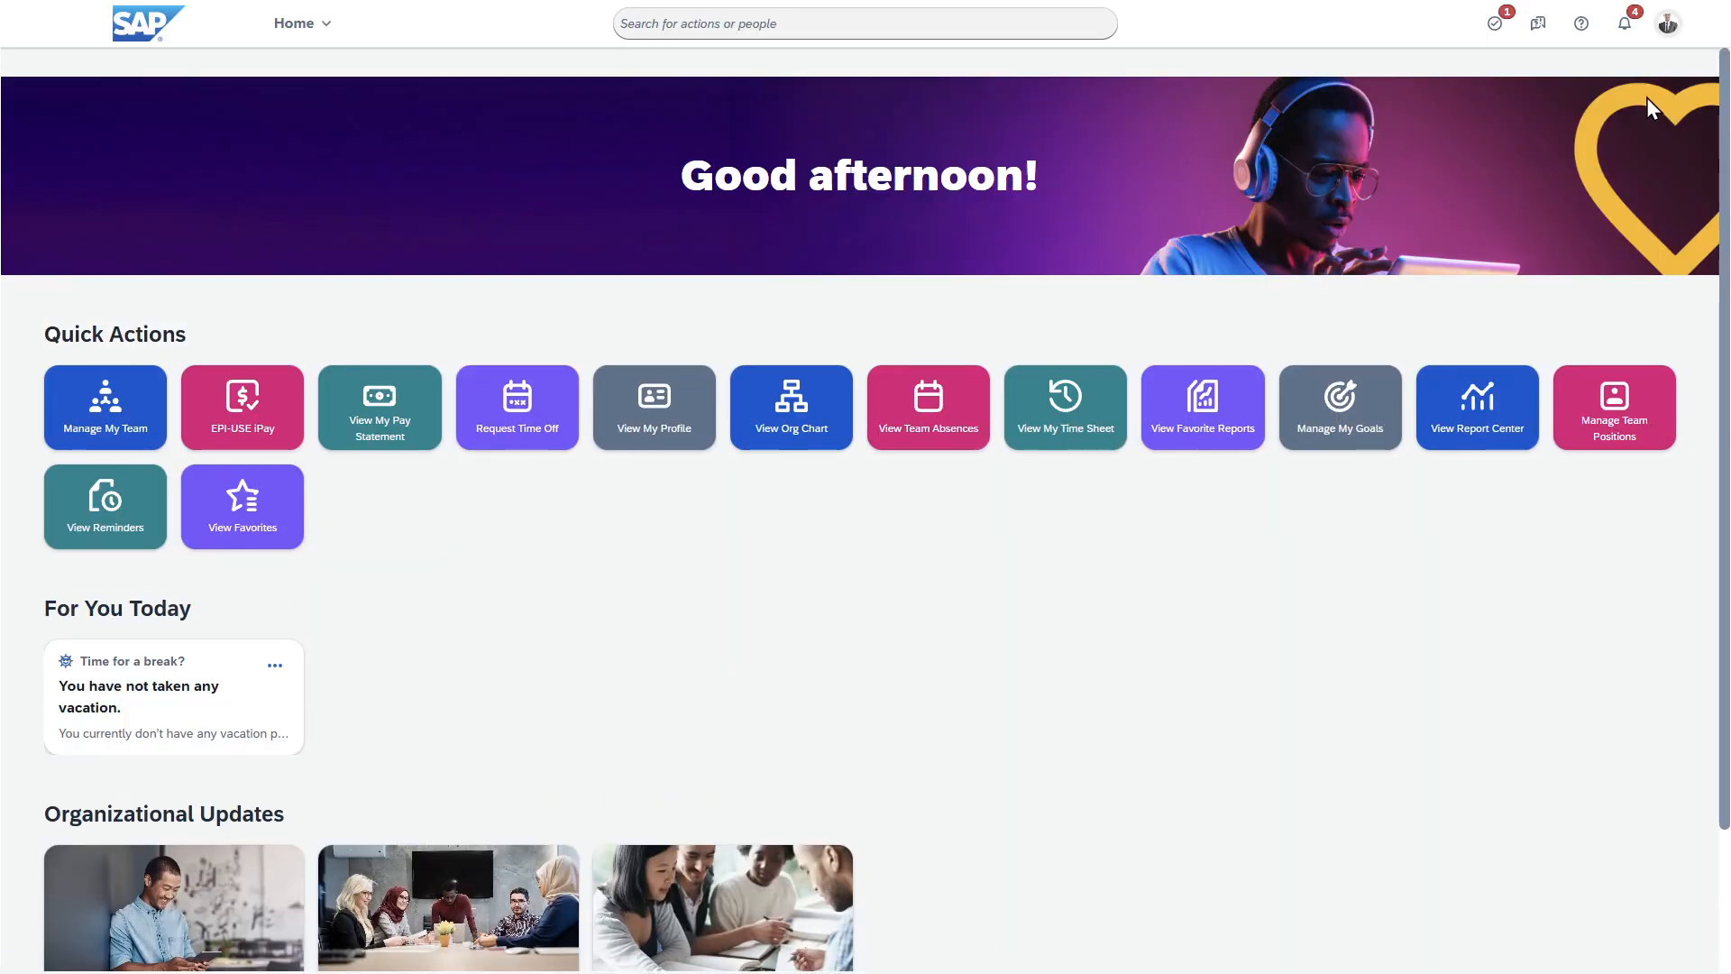
- End the supervisor proxy session and open the profile of the employee, an Equipment Operator in Construction
left_click(1668, 23)
left_click(1470, 143)
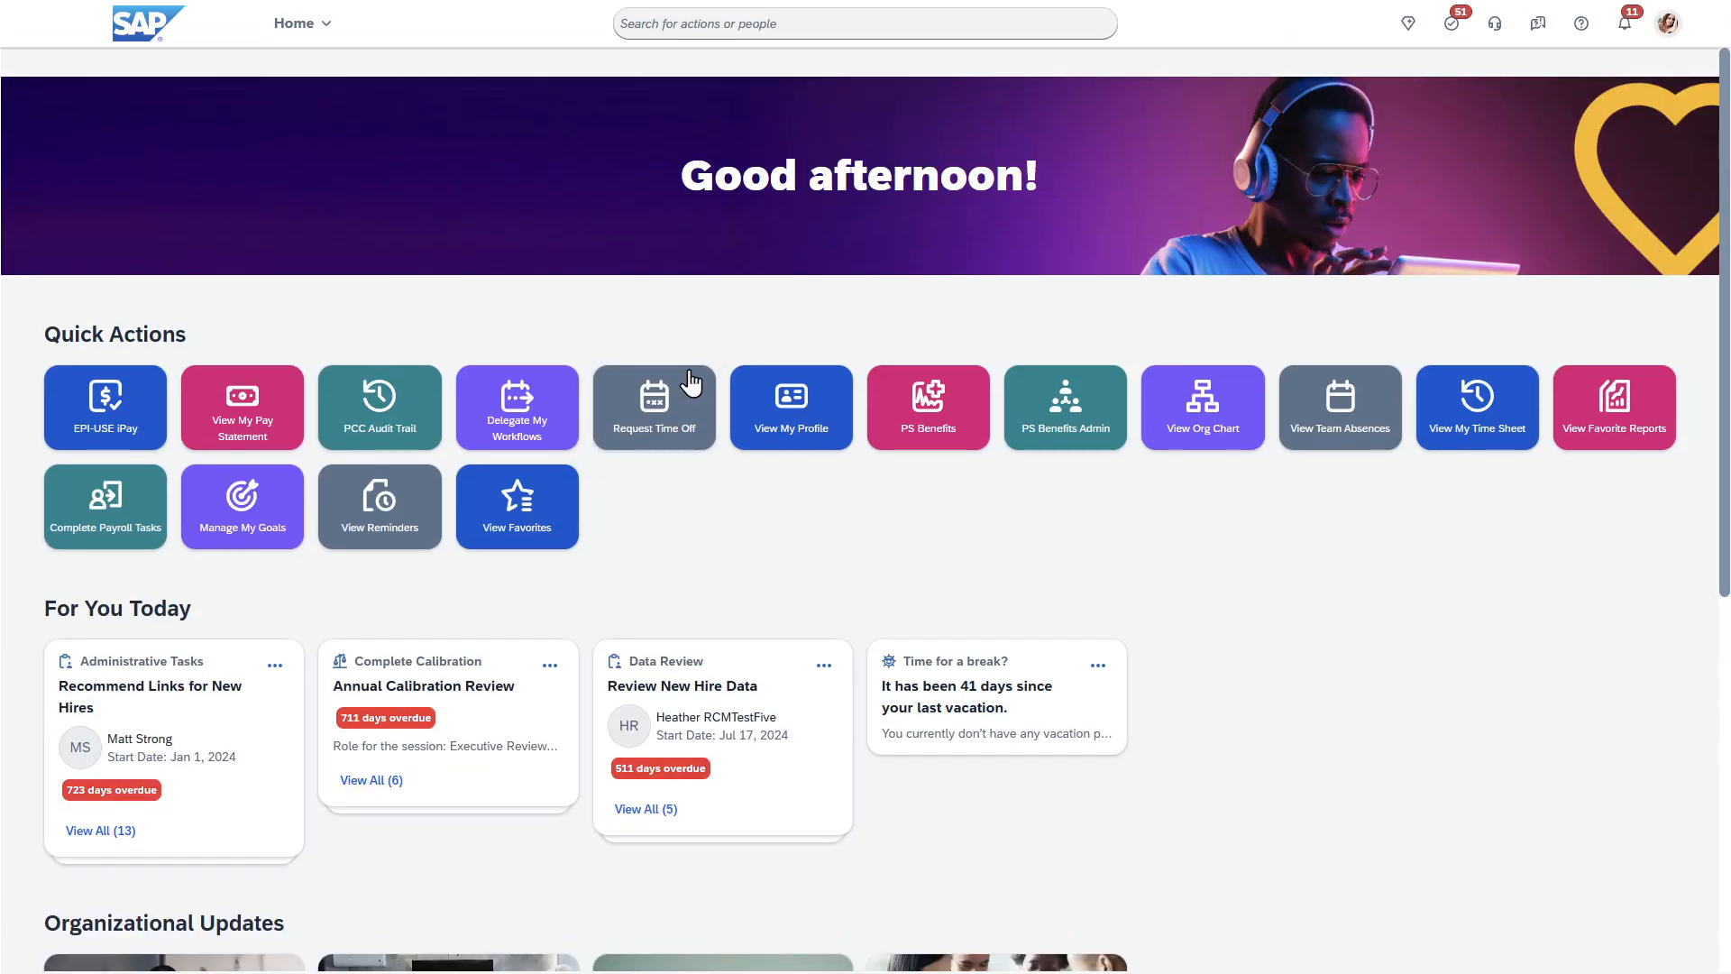
left_click(705, 23)
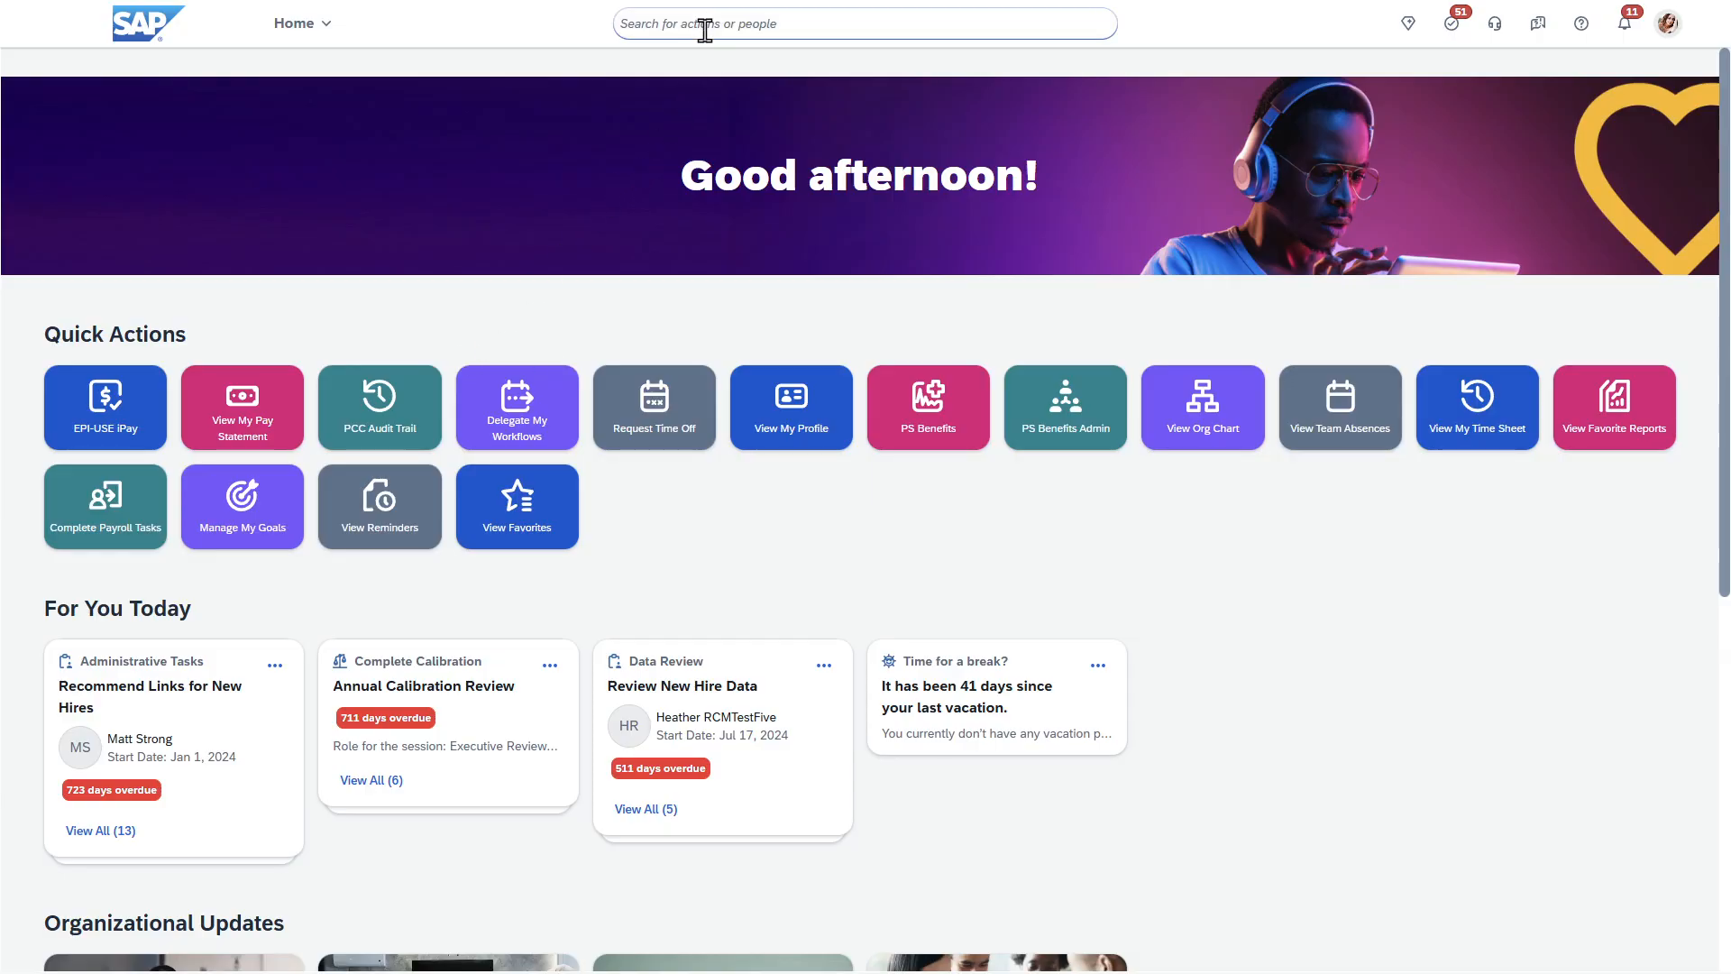
type("oliver")
left_click(707, 130)
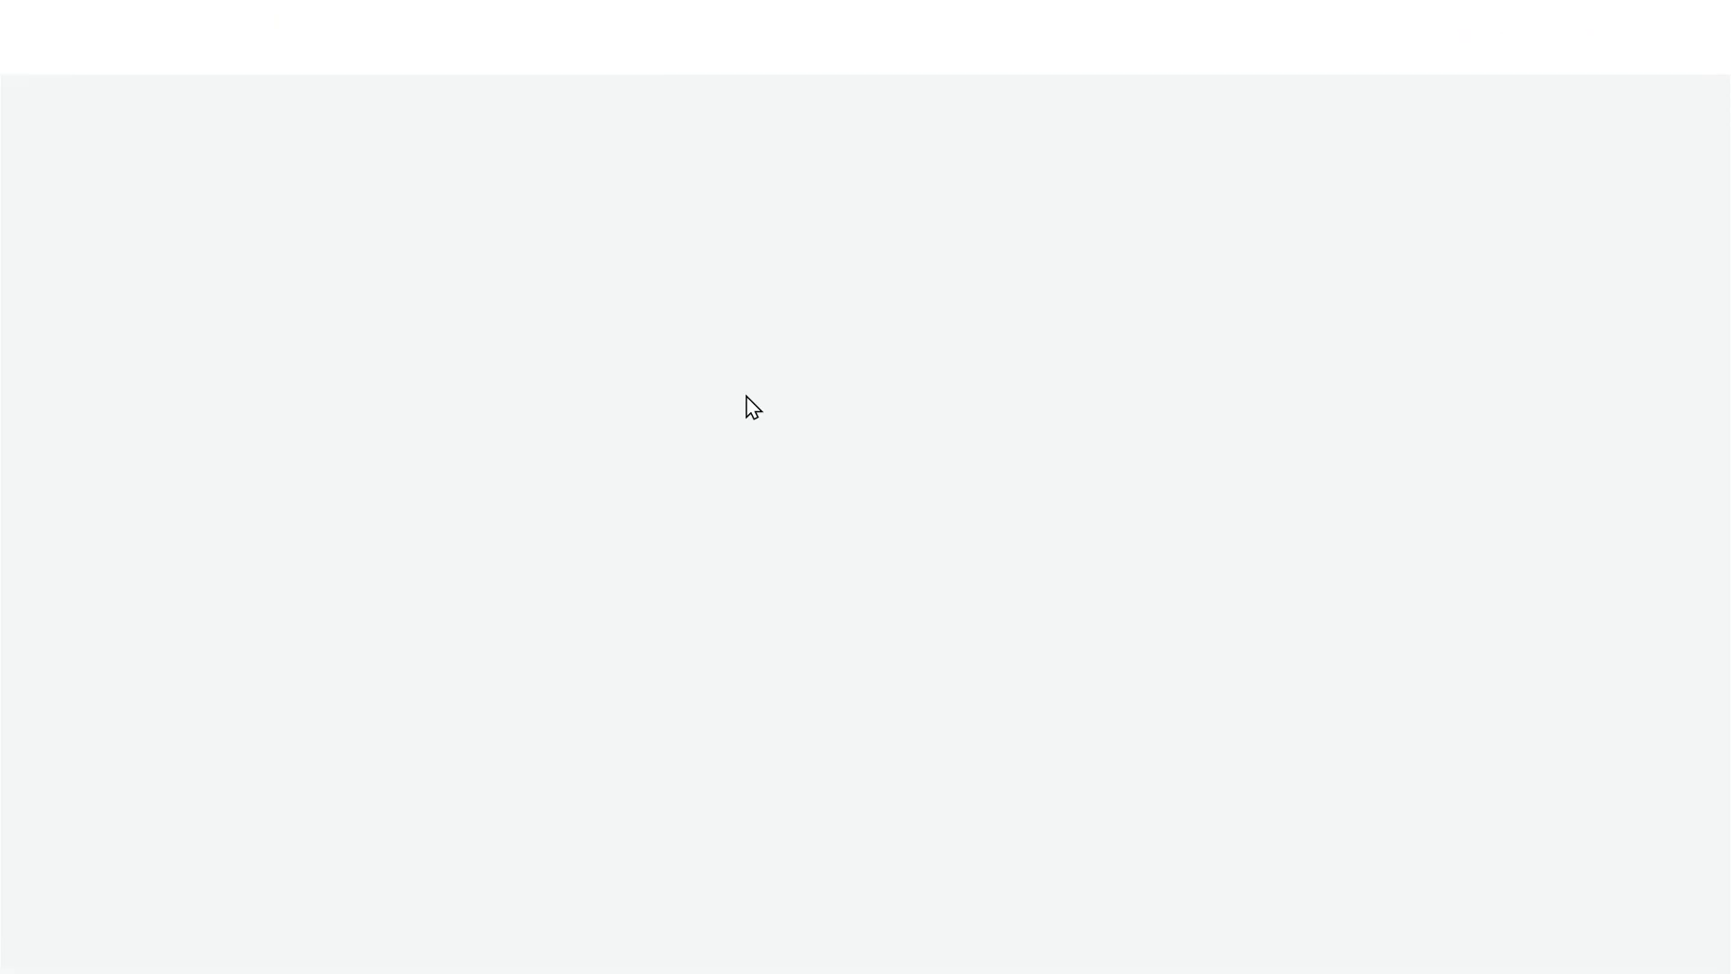
- Open the employee's time sheet from Time Management and check the status for the week of Dec 1 – 7, 2025
left_click(127, 545)
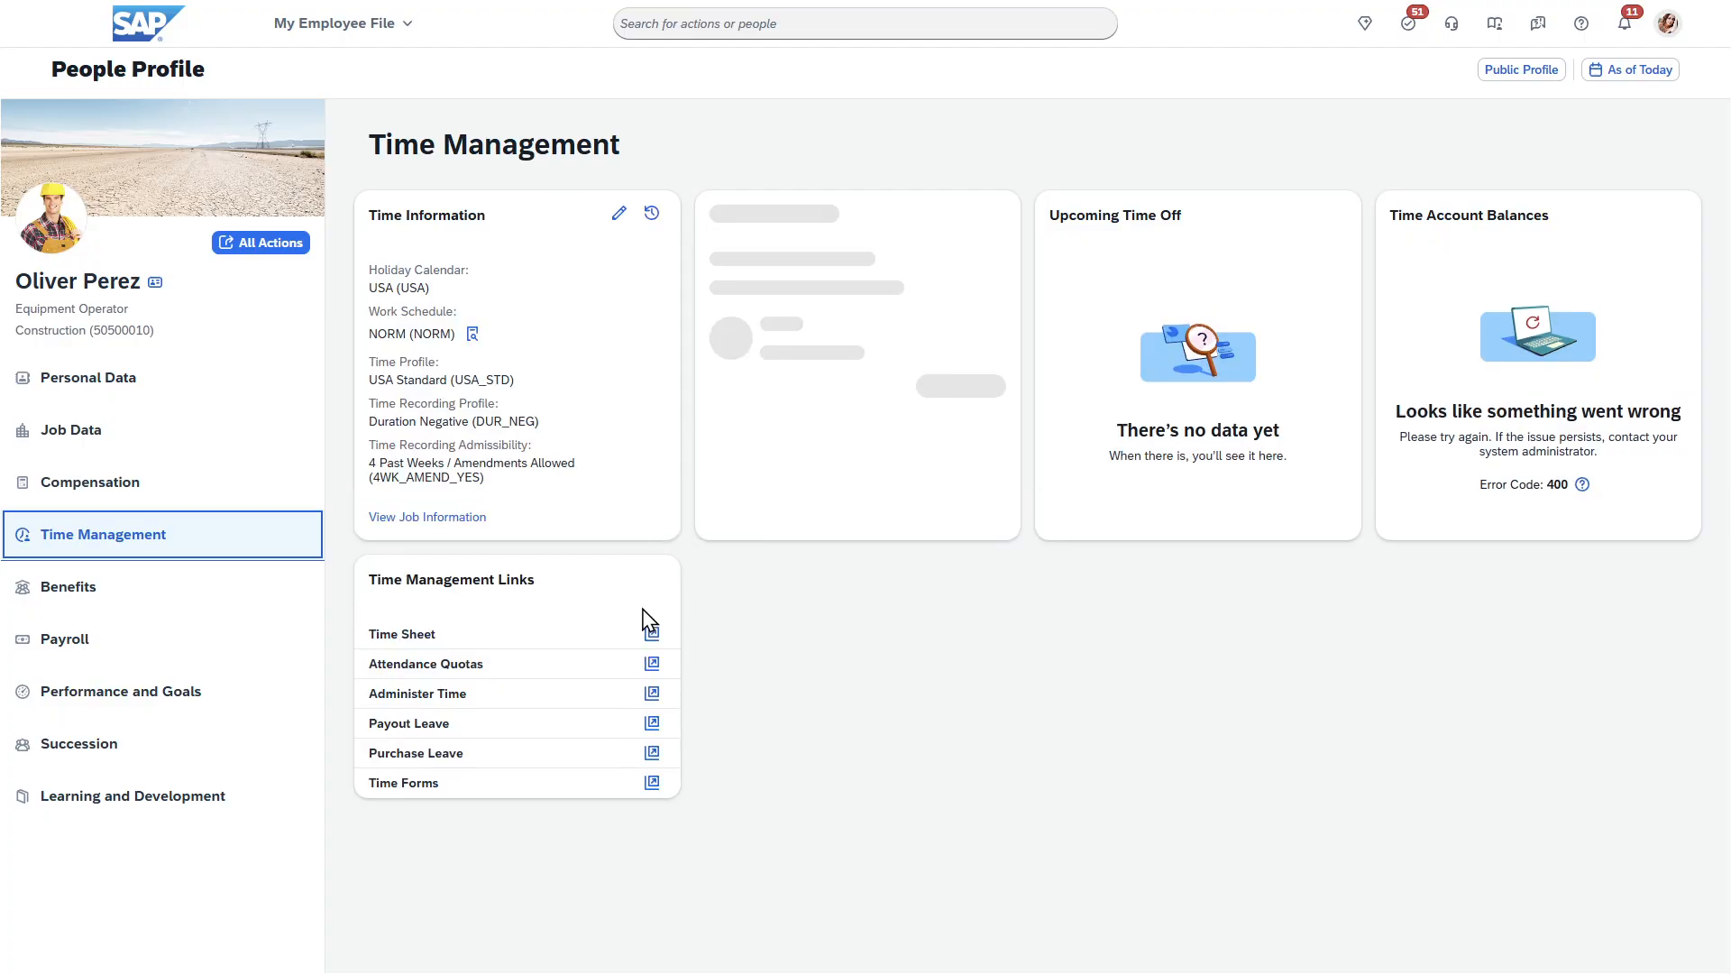
left_click(651, 633)
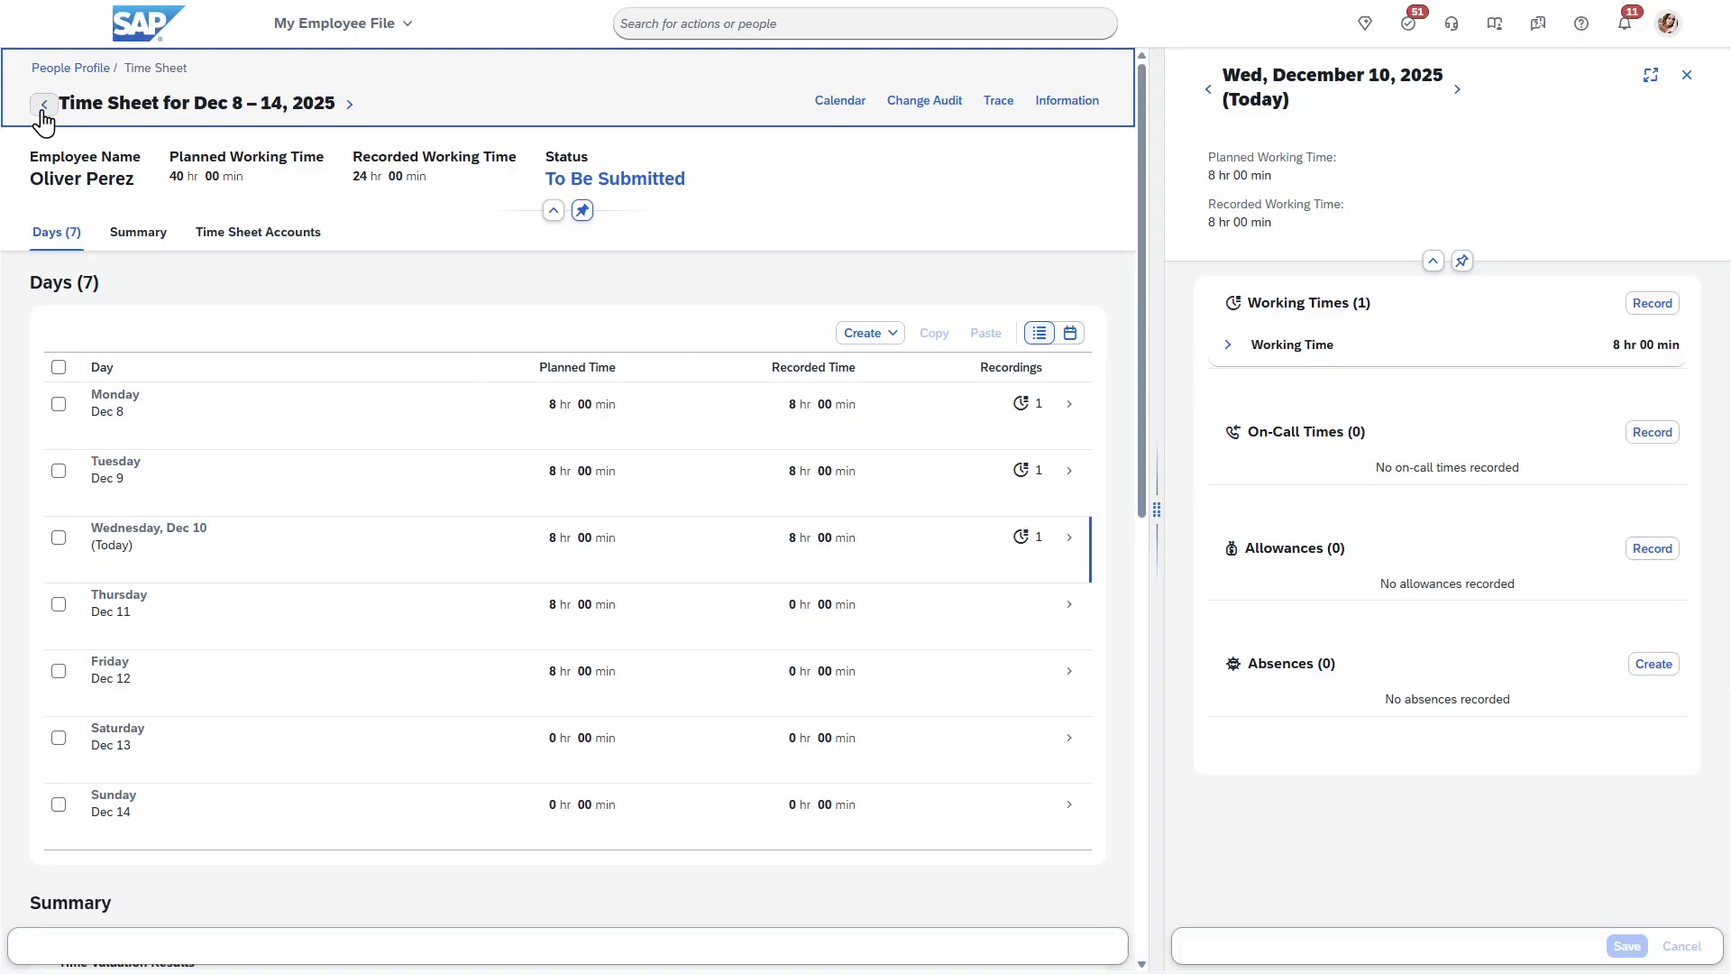
left_click(43, 106)
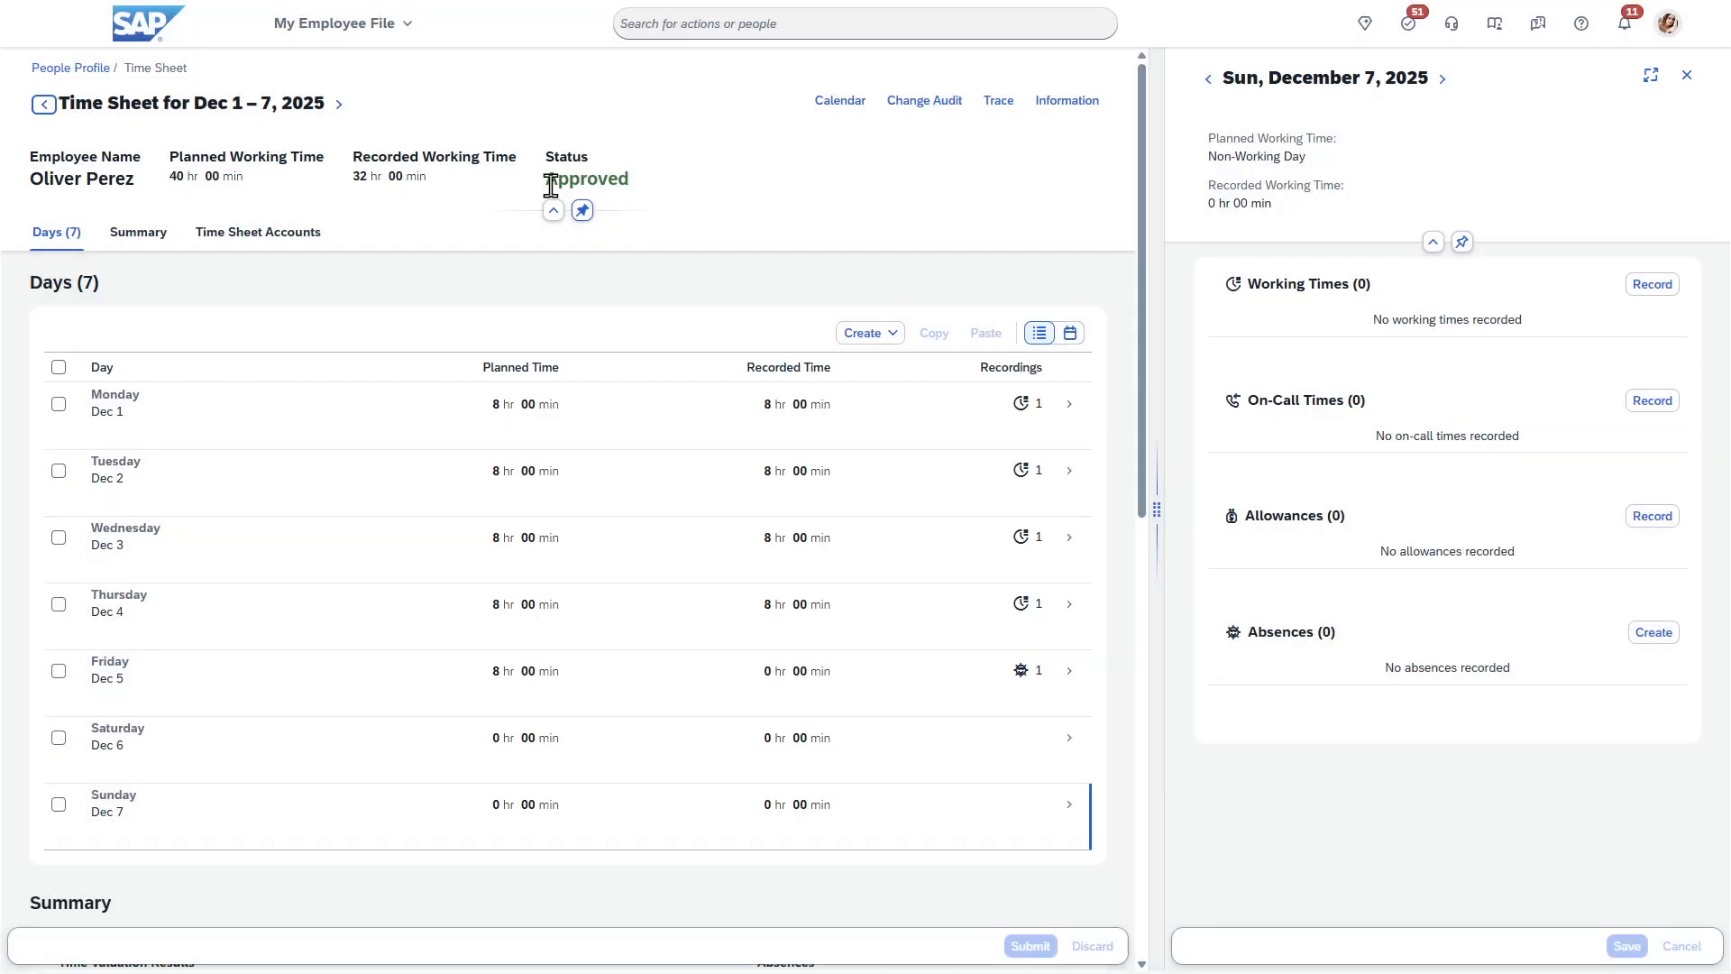
mouse_move(546, 185)
left_mouse_down()
mouse_move(632, 183)
mouse_move(542, 155)
left_mouse_up()
left_click(632, 183)
left_click(584, 159)
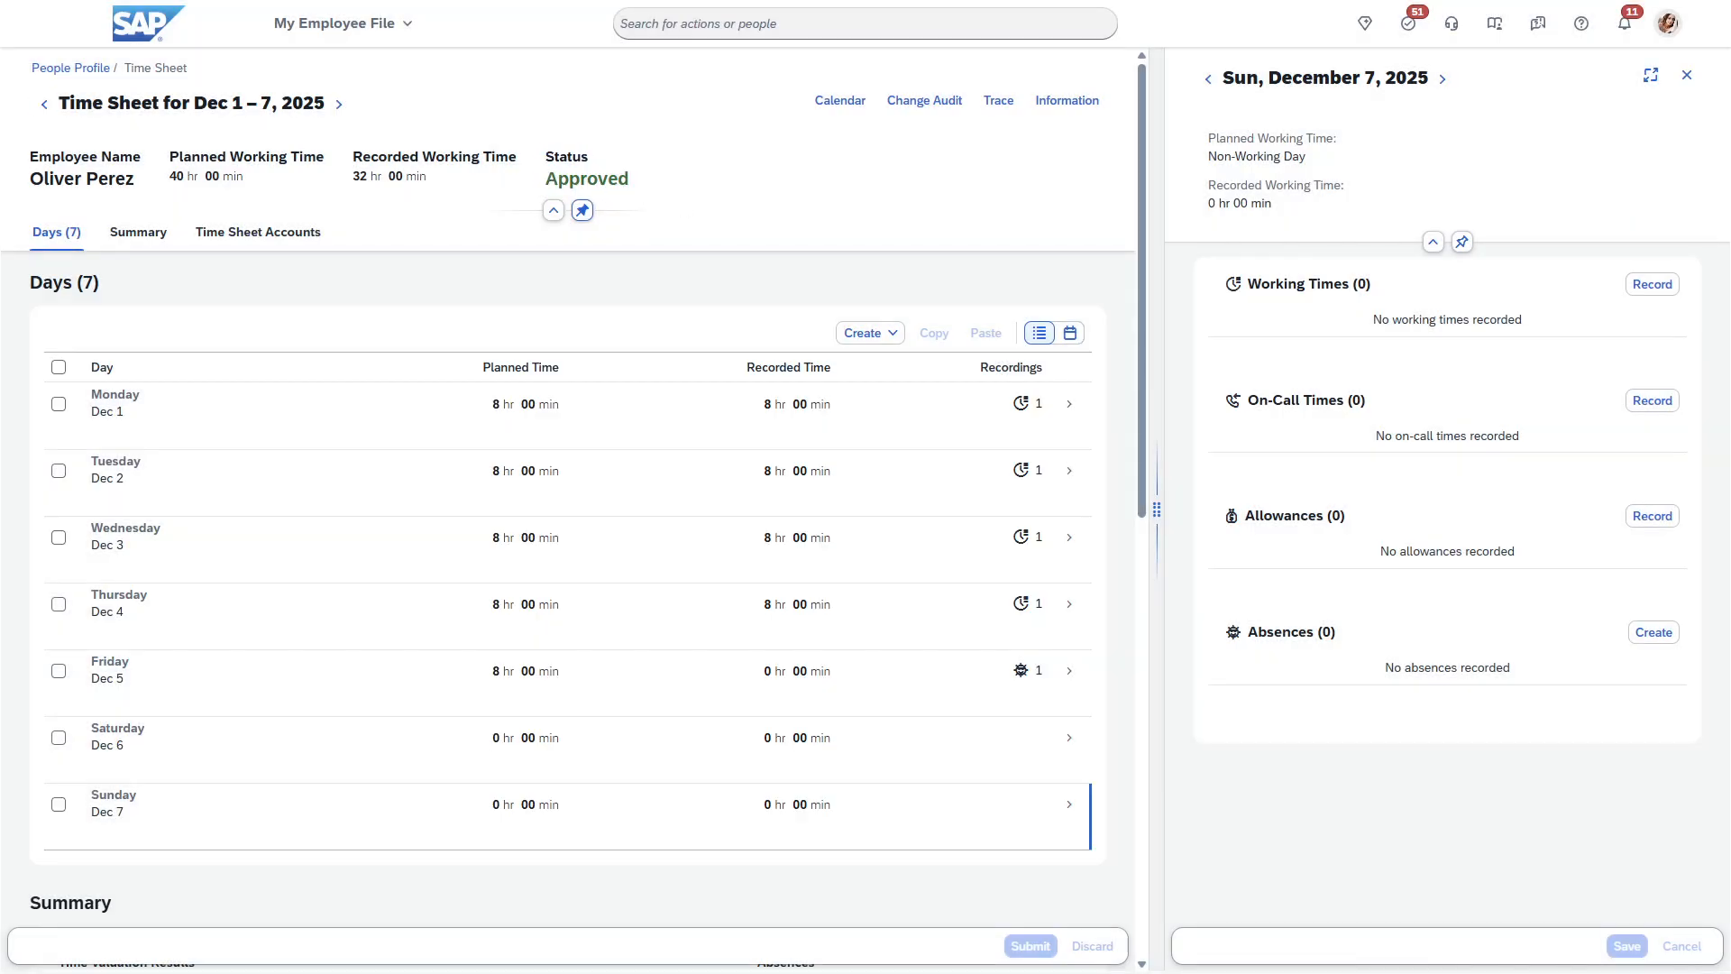